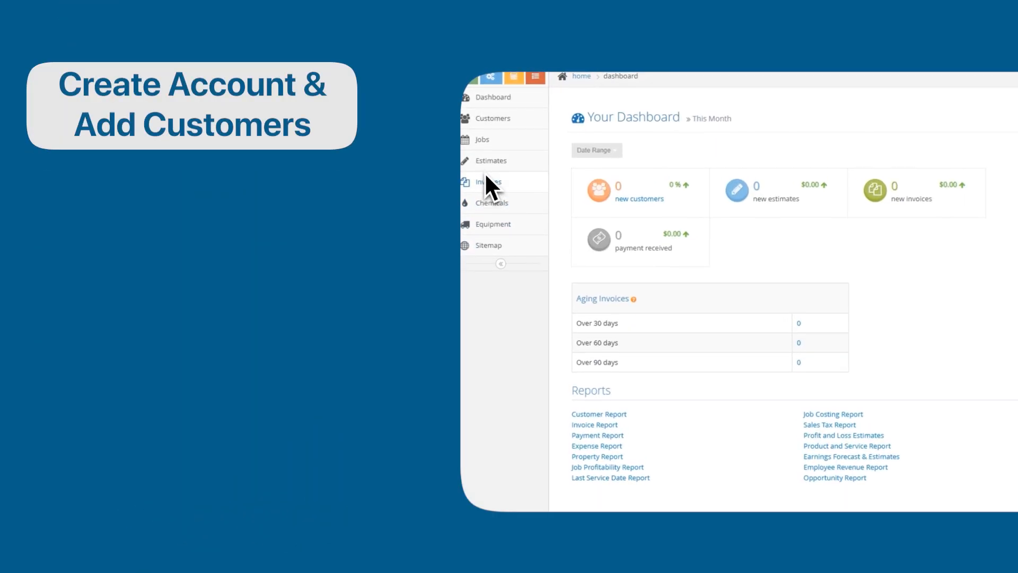
- Preview the Customers, Estimates, Invoices, Chemicals and Equipment add pages, then open the Sitemap
{"action": "left_click", "coordinate": [484, 115]}
{"action": "left_click", "coordinate": [604, 168]}
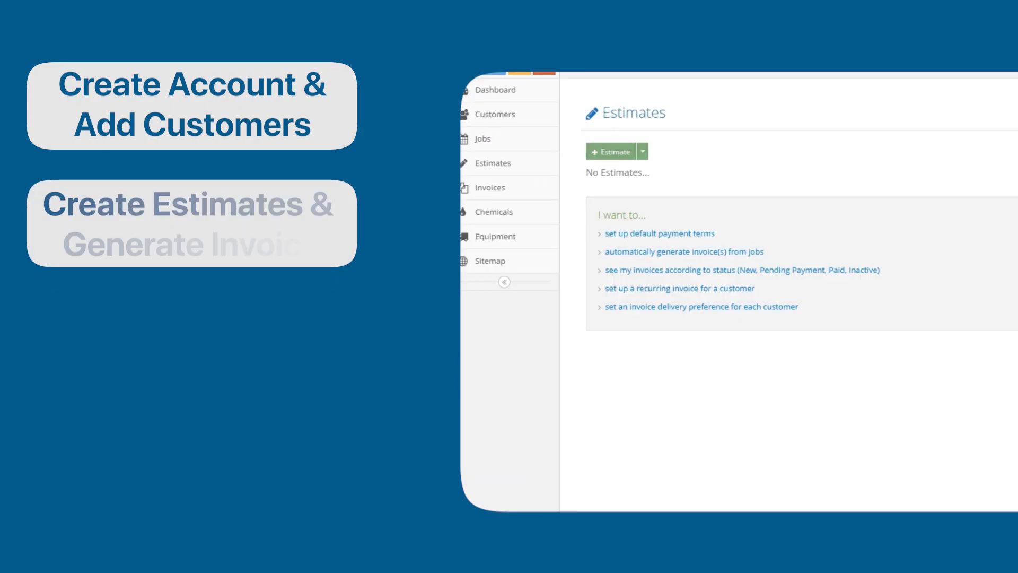
{"action": "left_click", "coordinate": [596, 155]}
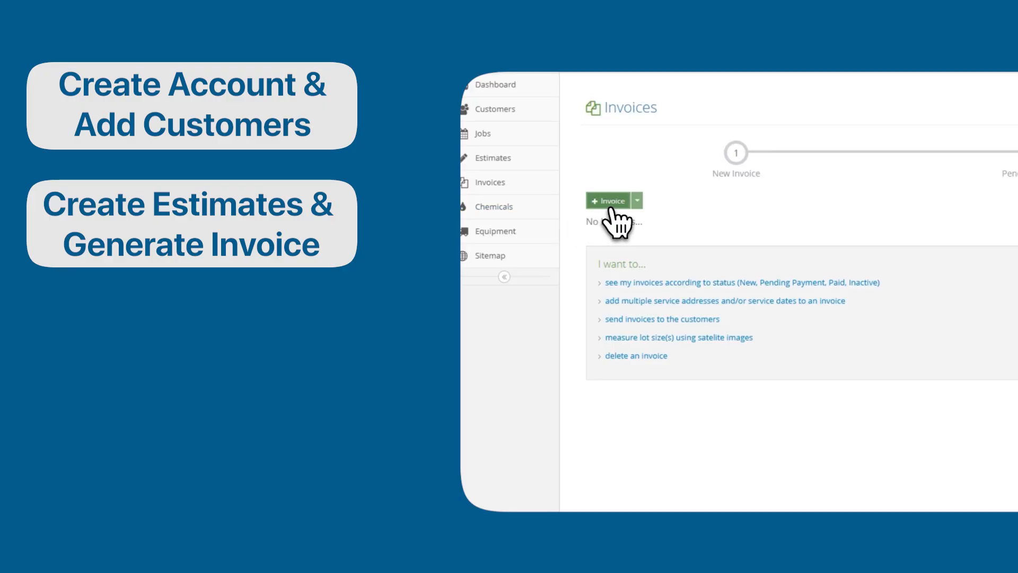
{"action": "left_click", "coordinate": [610, 203]}
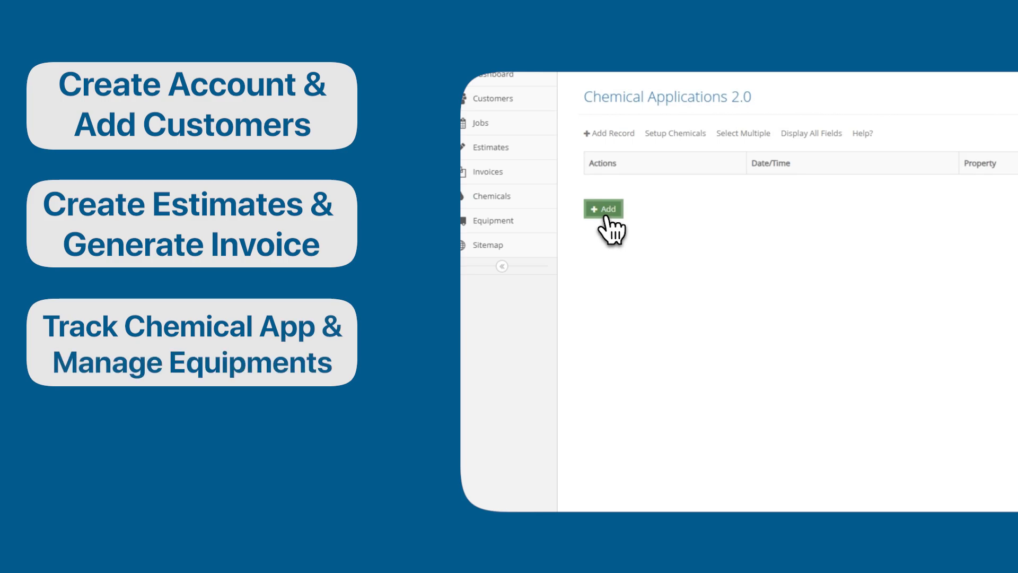
{"action": "left_click", "coordinate": [605, 209]}
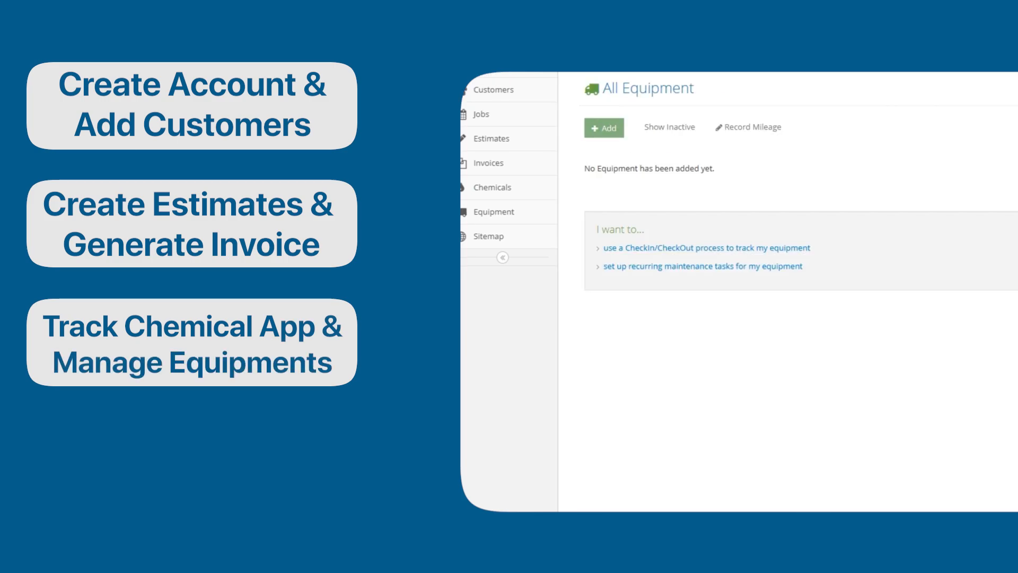
{"action": "left_click", "coordinate": [608, 136]}
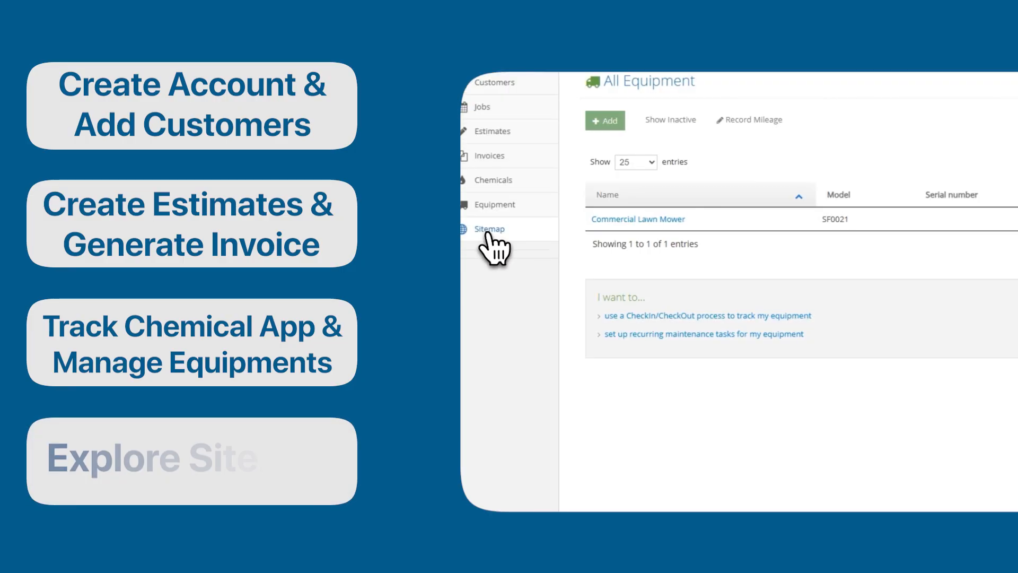
{"action": "left_click", "coordinate": [487, 229]}
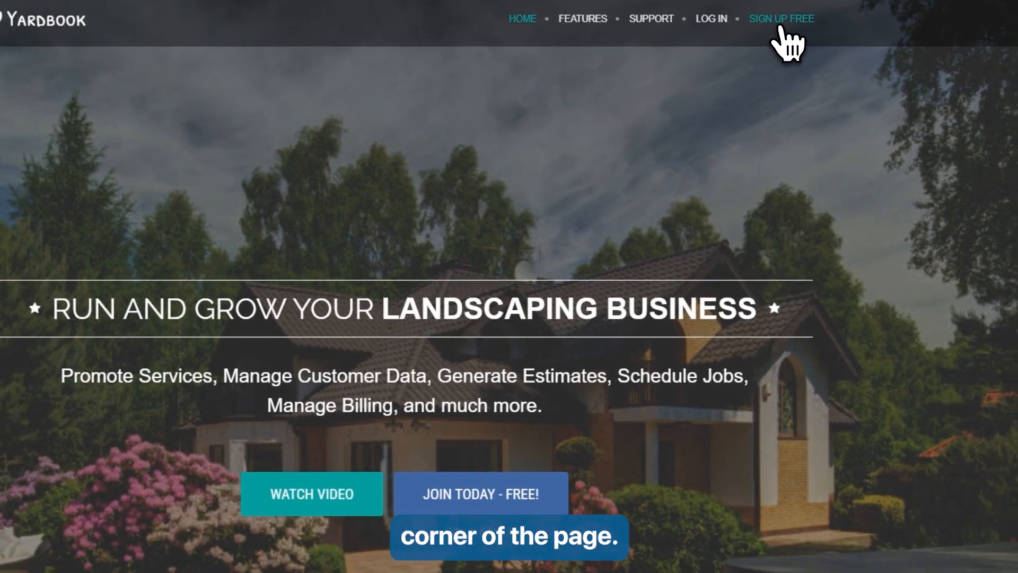
- Sign up free using a saved email and suggested strong password, accept the terms, and register
{"action": "left_click", "coordinate": [780, 22]}
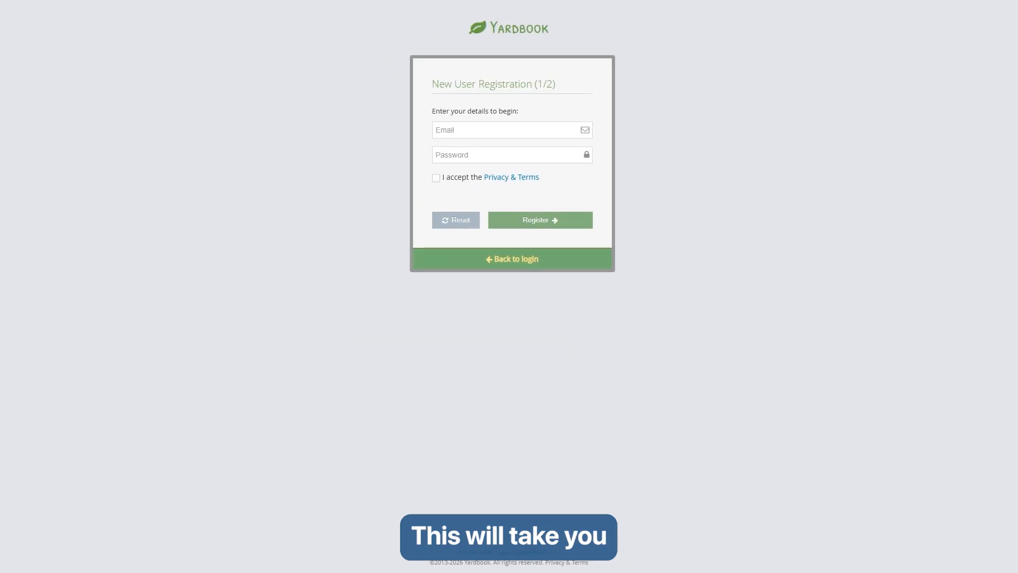
{"action": "left_click", "coordinate": [451, 131]}
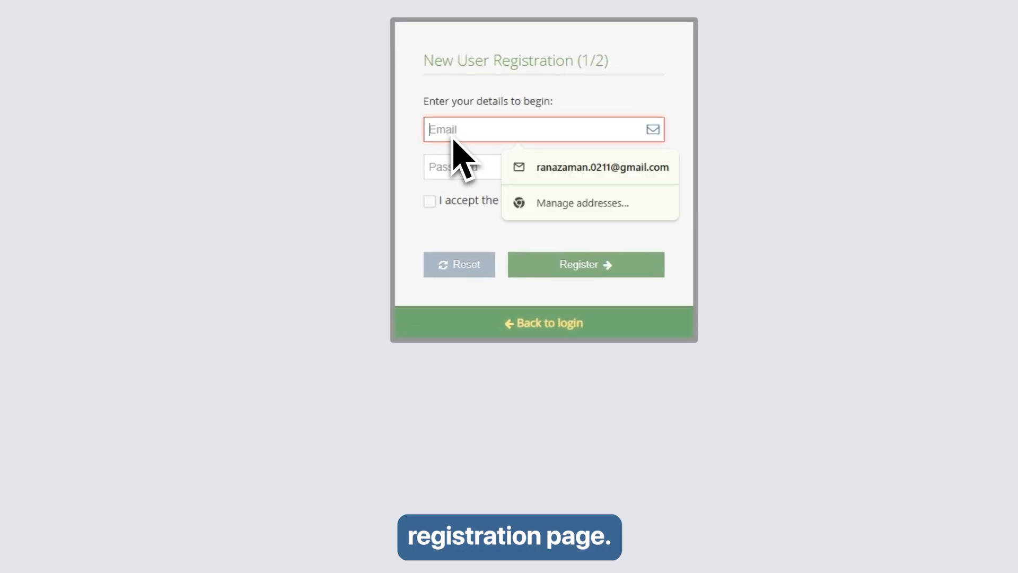
{"action": "left_click", "coordinate": [516, 160]}
{"action": "left_click", "coordinate": [466, 167]}
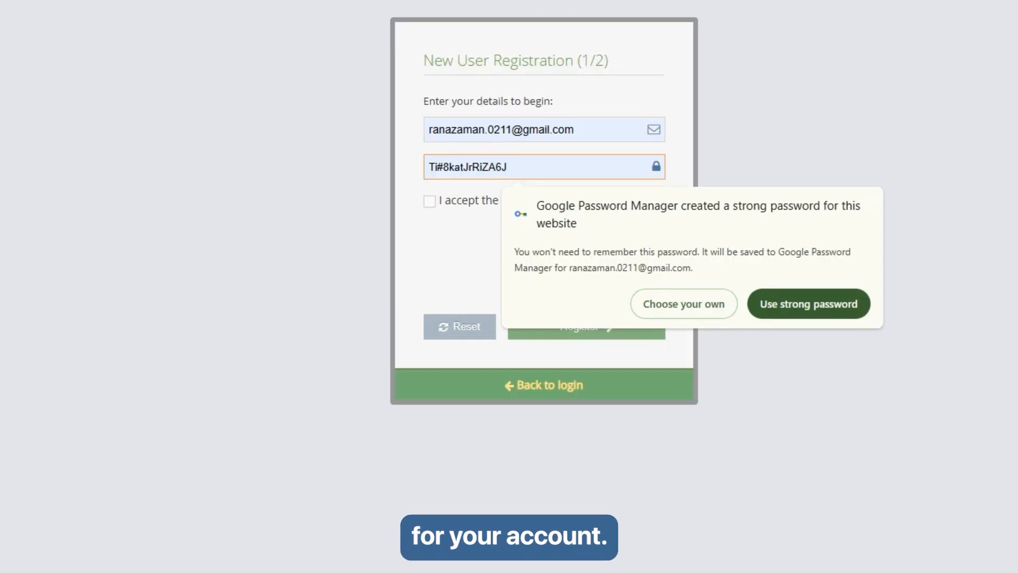
{"action": "left_click", "coordinate": [809, 302]}
{"action": "left_click", "coordinate": [430, 202]}
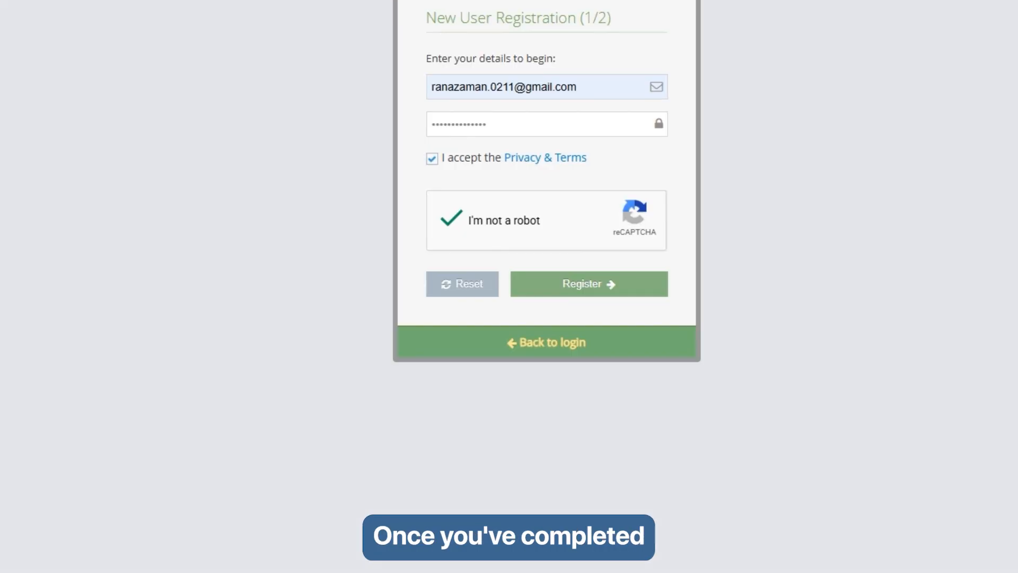
{"action": "left_click", "coordinate": [603, 292]}
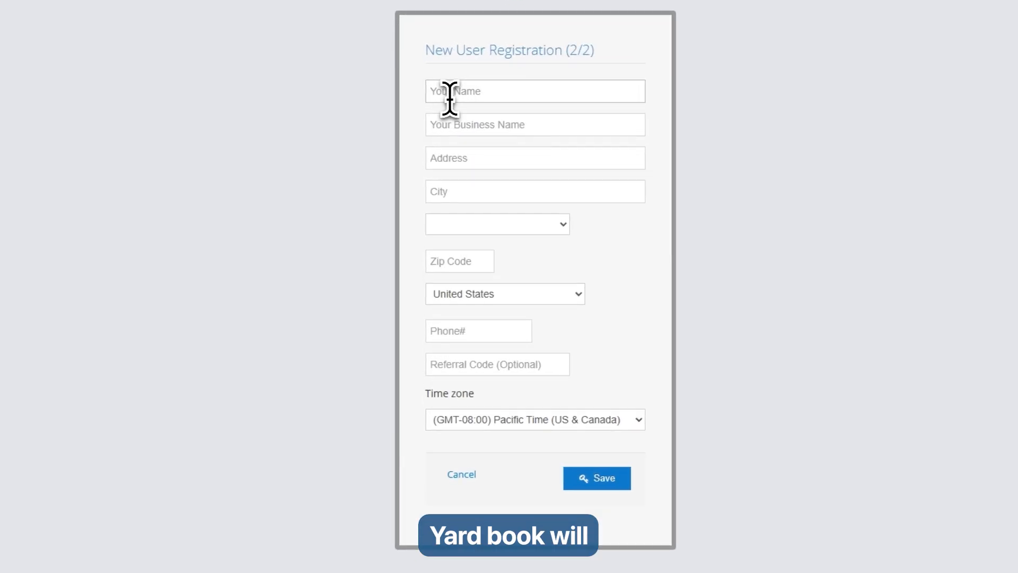
- Enter your full name and business name on registration page 2/2 and save
{"action": "left_click", "coordinate": [449, 93]}
{"action": "type", "text": "Sha"}
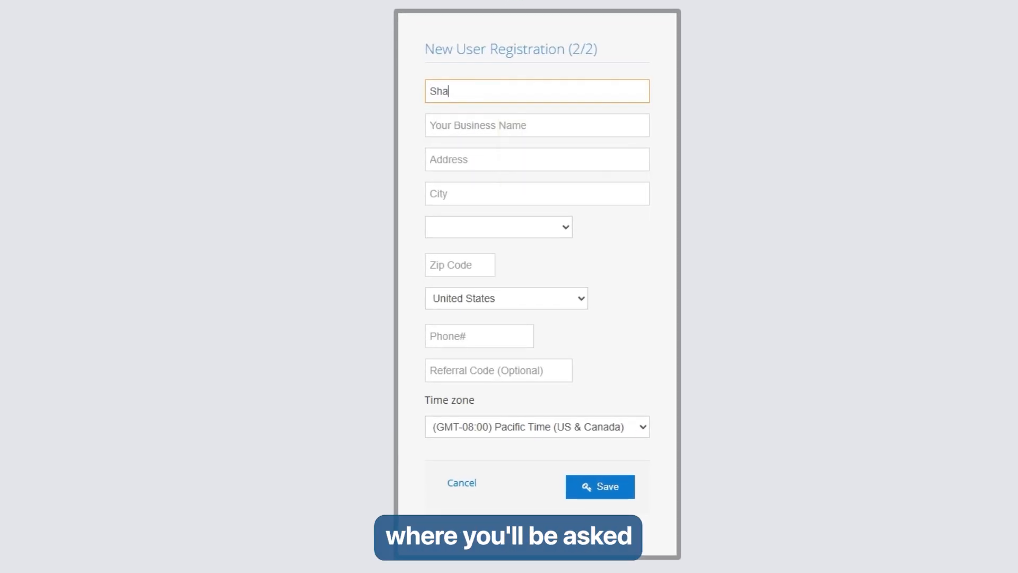
{"action": "type", "text": "x Finds"}
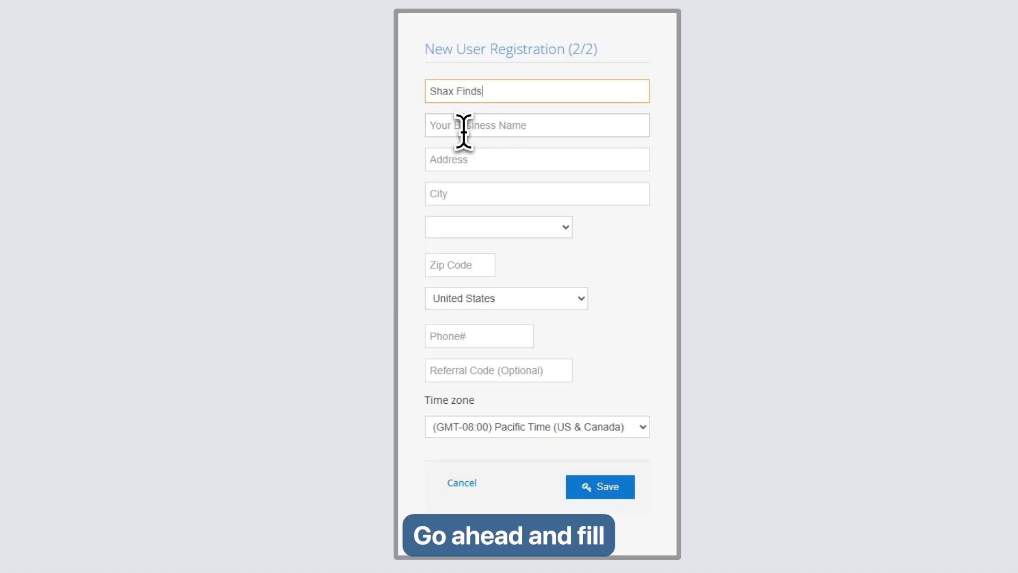
{"action": "left_click", "coordinate": [464, 130]}
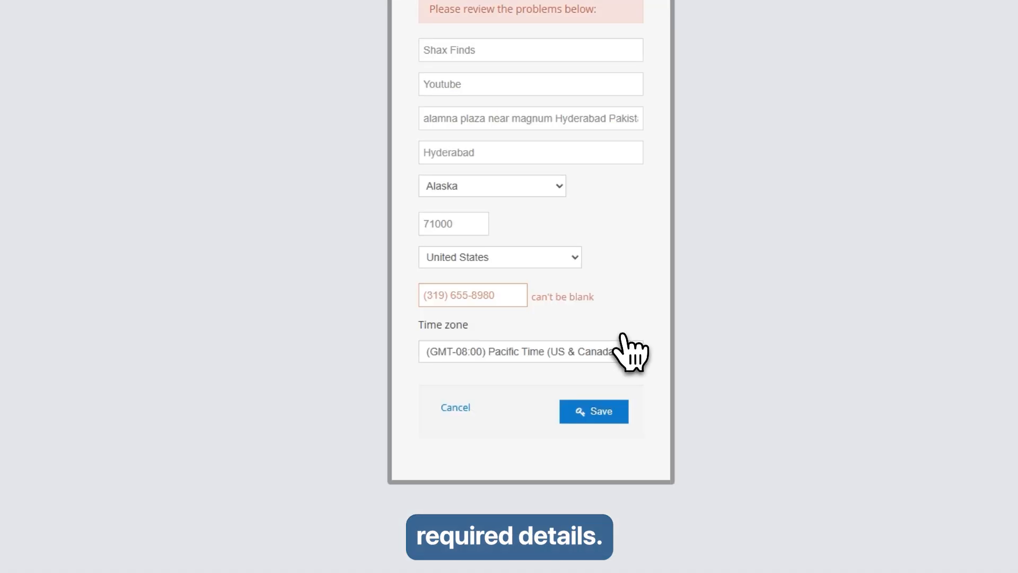
{"action": "left_click", "coordinate": [610, 493]}
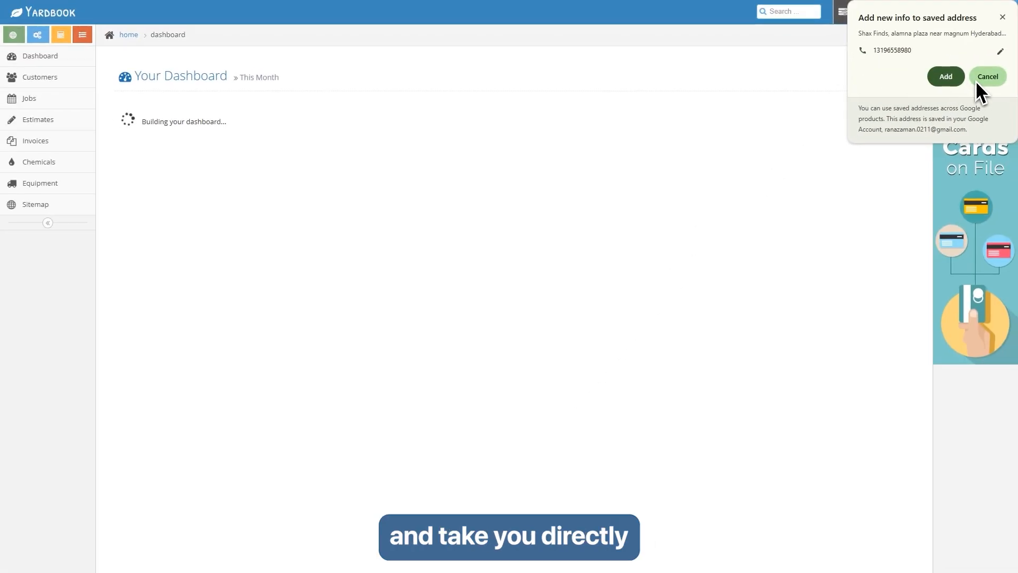
- Cancel Chrome's 'Add new info to saved address' popup so the empty dashboard loads
{"action": "left_click", "coordinate": [986, 77]}
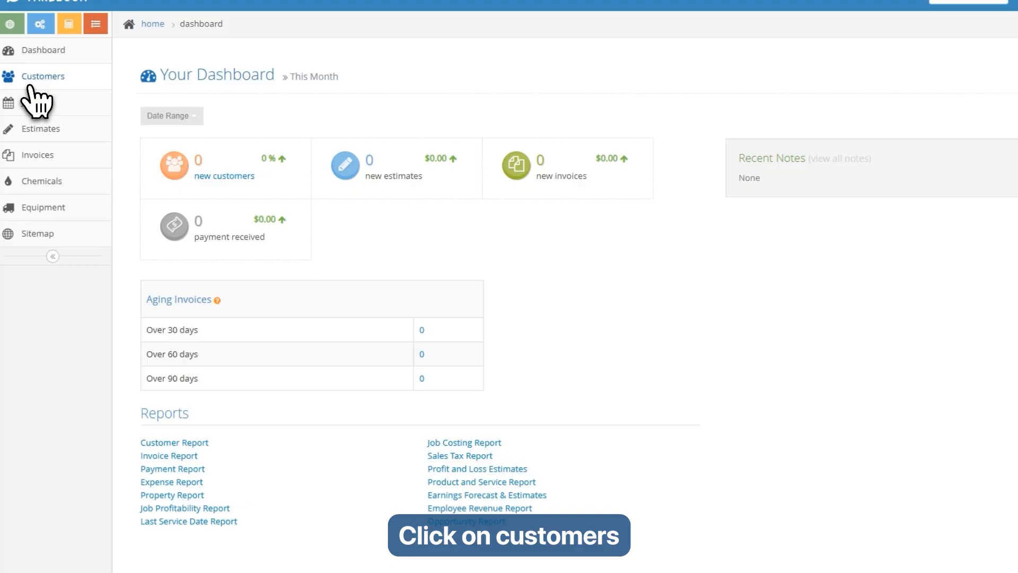
- Start a new customer and enter the customer's first and last name
{"action": "left_click", "coordinate": [32, 79]}
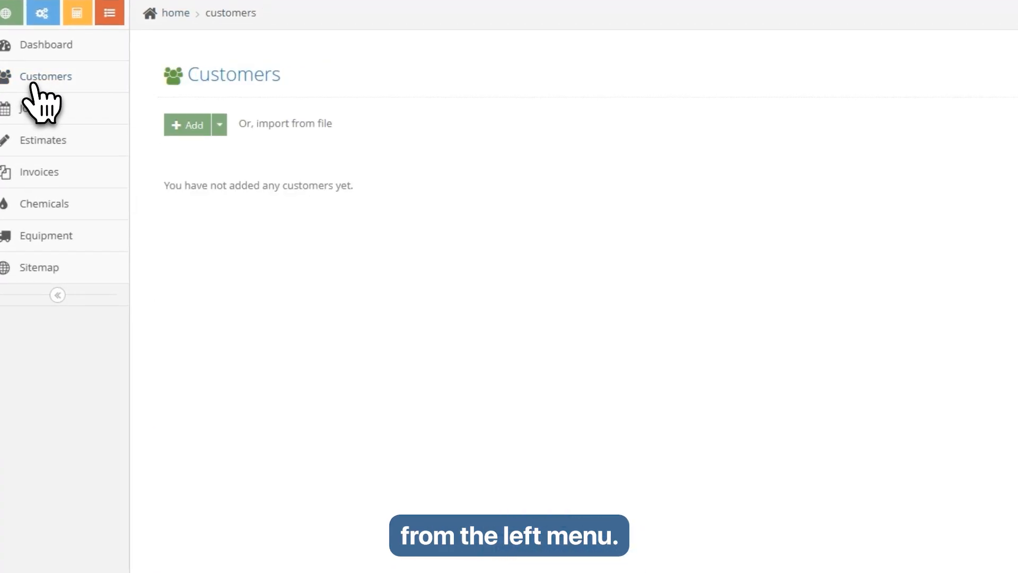
{"action": "left_click", "coordinate": [189, 126]}
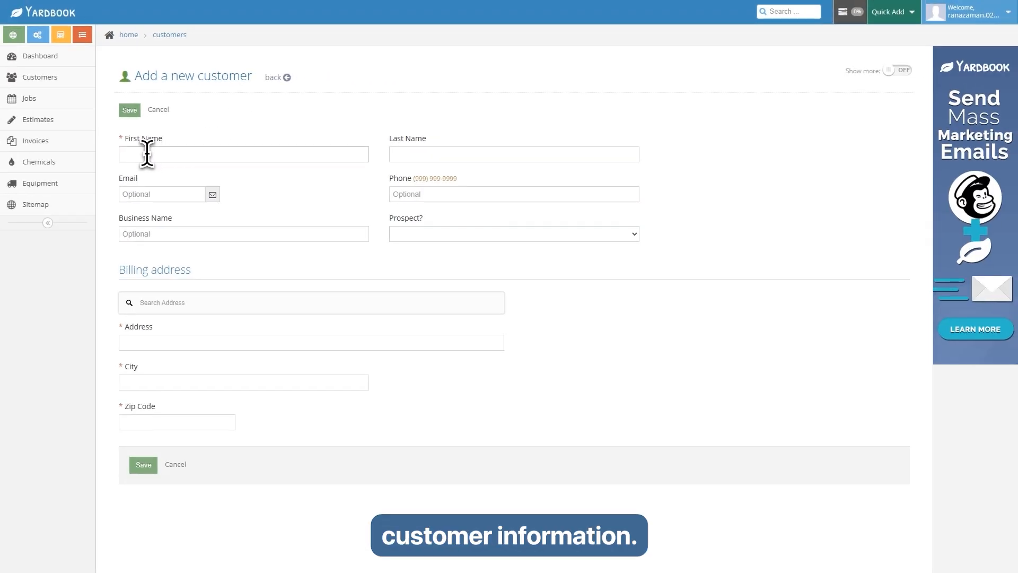
{"action": "left_click", "coordinate": [147, 154]}
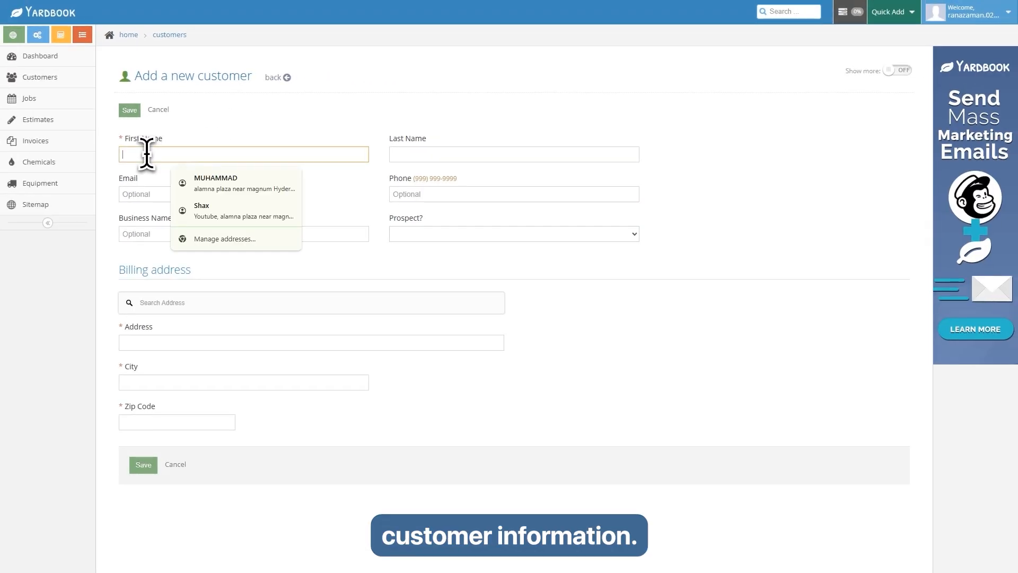
{"action": "type", "text": "Professor"}
{"action": "key", "text": "Tab"}
{"action": "type", "text": "Sher"}
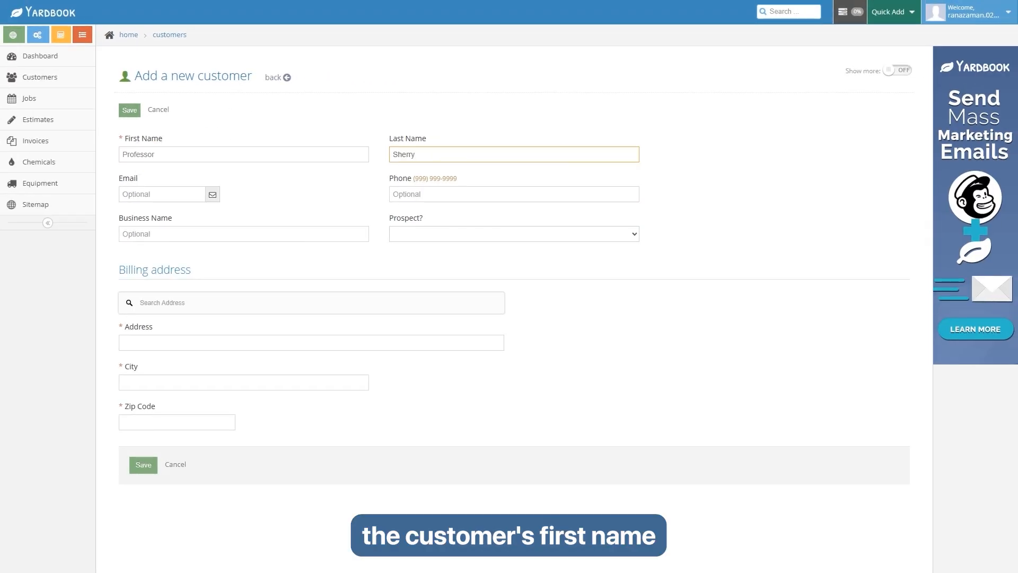
- Fill the customer's email and billing address from saved details, save, and decline Chrome's address prompt
{"action": "left_click", "coordinate": [156, 195]}
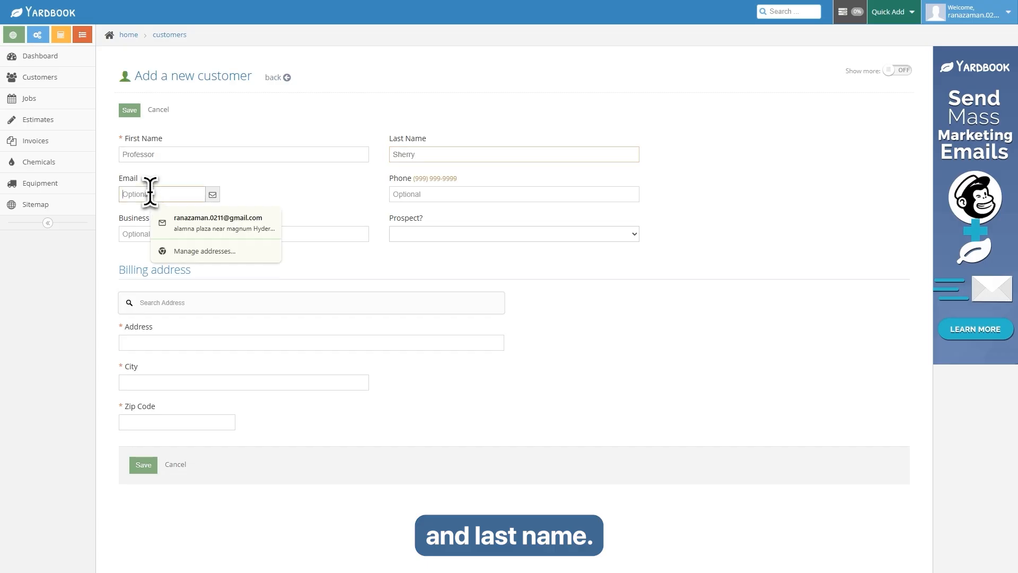
{"action": "left_click", "coordinate": [188, 216]}
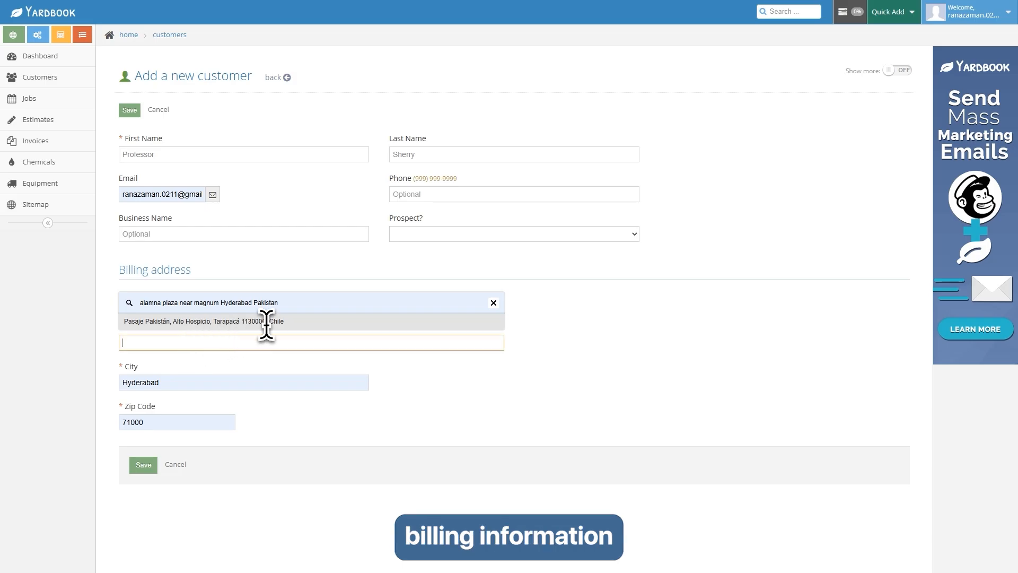
{"action": "left_click_drag", "start_coordinate": [283, 306], "coordinate": [173, 304]}
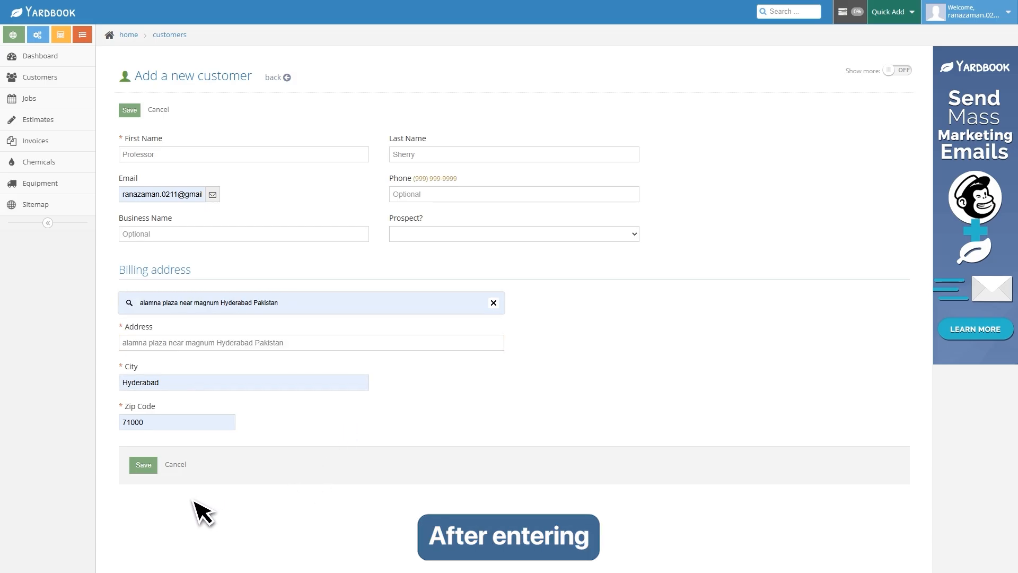
{"action": "left_click", "coordinate": [144, 466]}
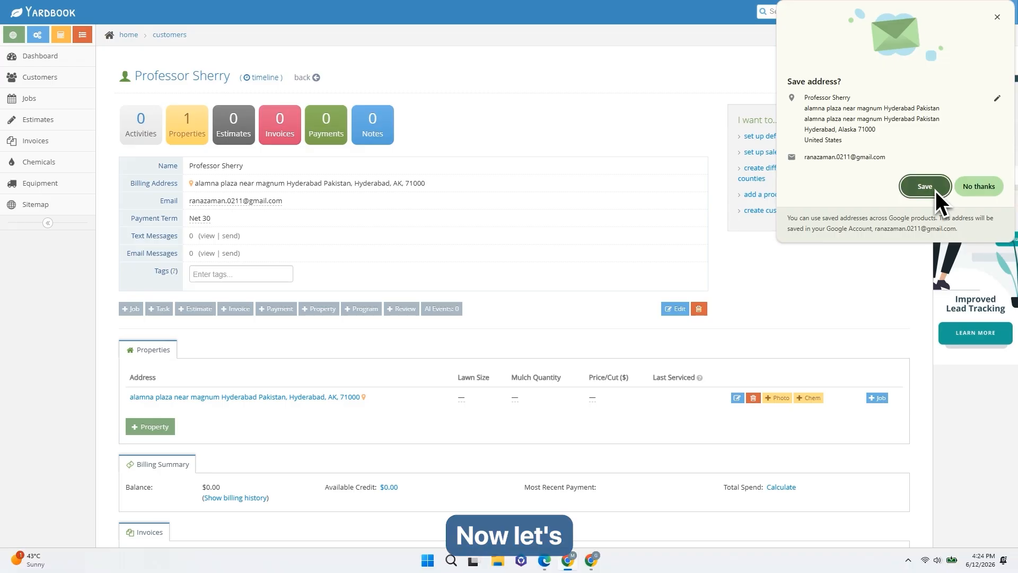
{"action": "left_click", "coordinate": [978, 186]}
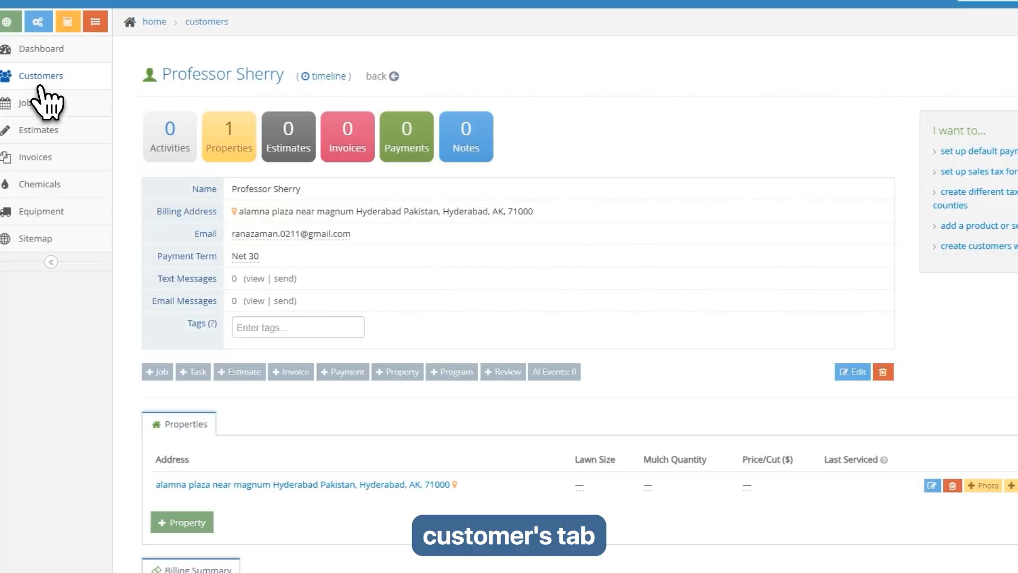
- Open the new customer's profile from the Customers list
{"action": "left_click", "coordinate": [40, 85]}
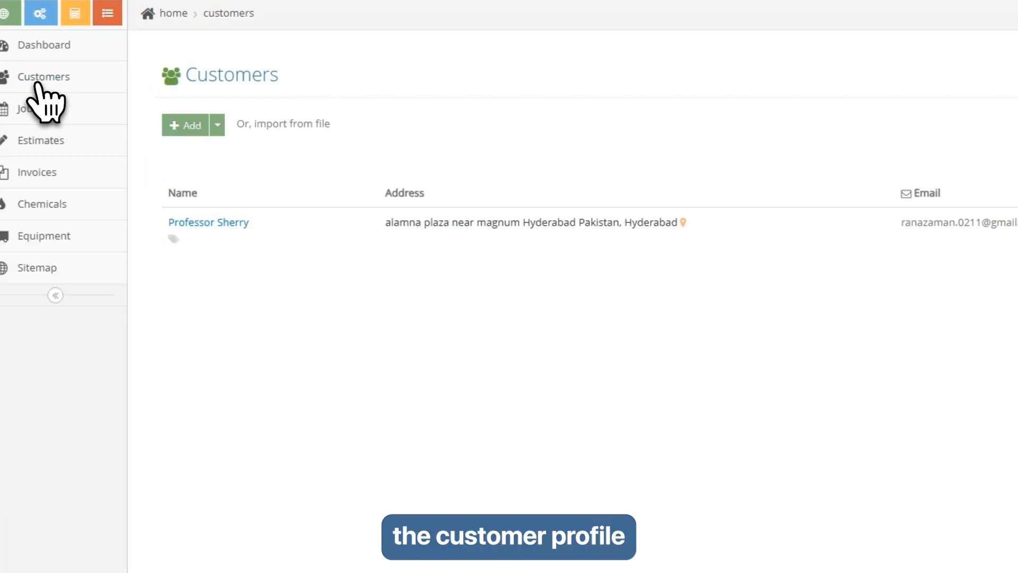
{"action": "left_click", "coordinate": [210, 225]}
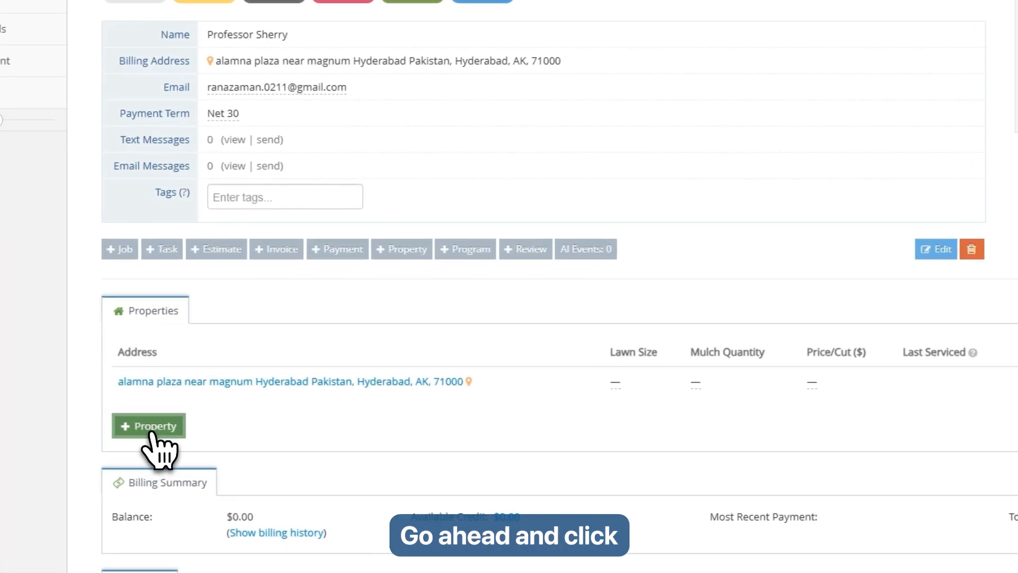
- Add a Commercial-type property at the customer's street address and save it
{"action": "left_click", "coordinate": [149, 425]}
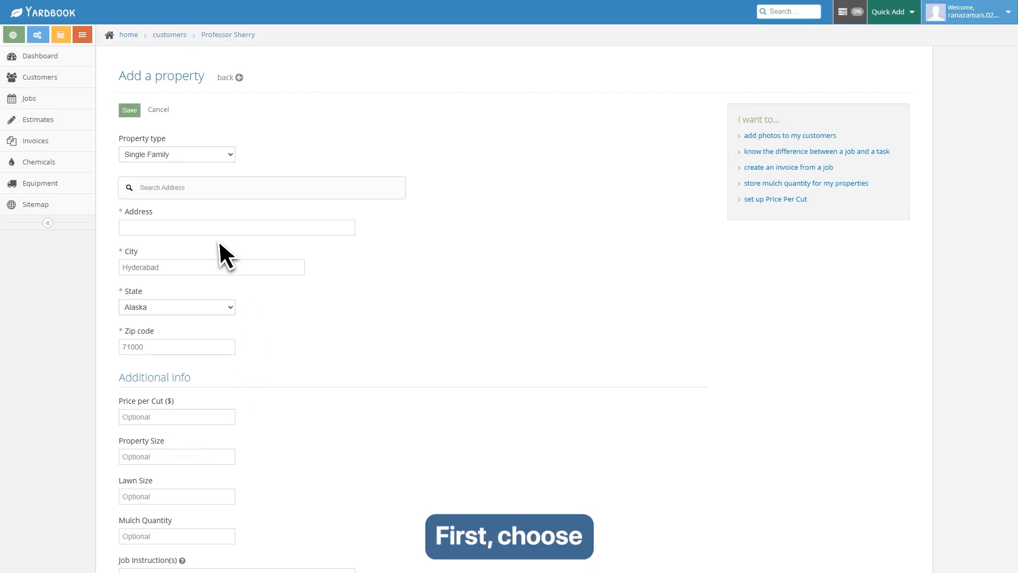
{"action": "left_click", "coordinate": [207, 157]}
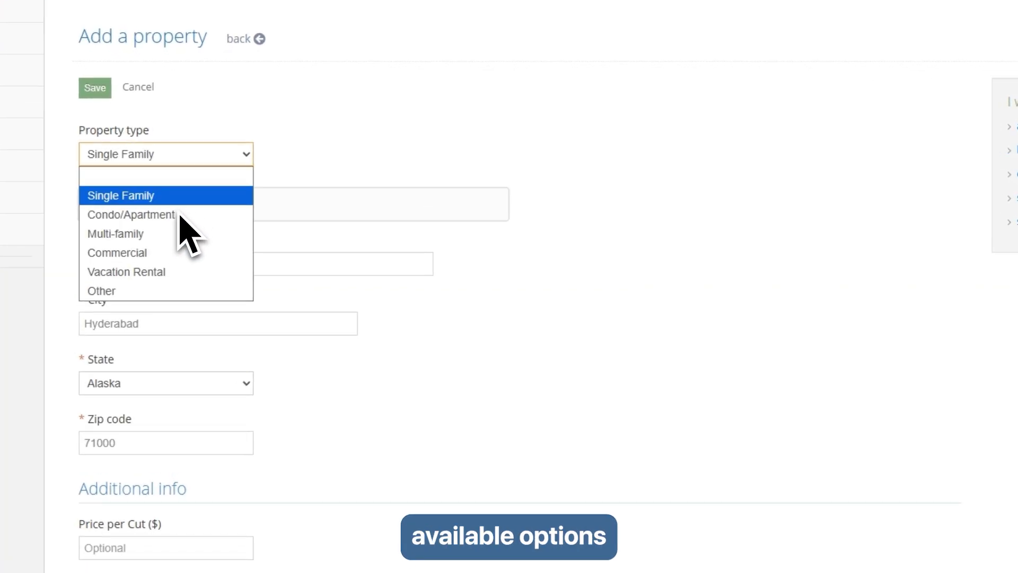
{"action": "left_click", "coordinate": [159, 254]}
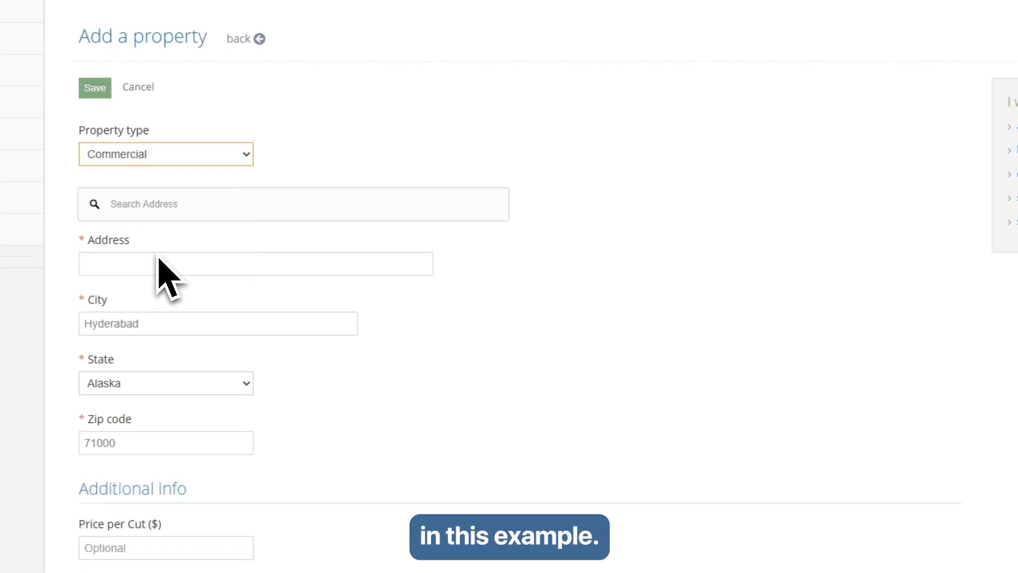
{"action": "left_click", "coordinate": [132, 264]}
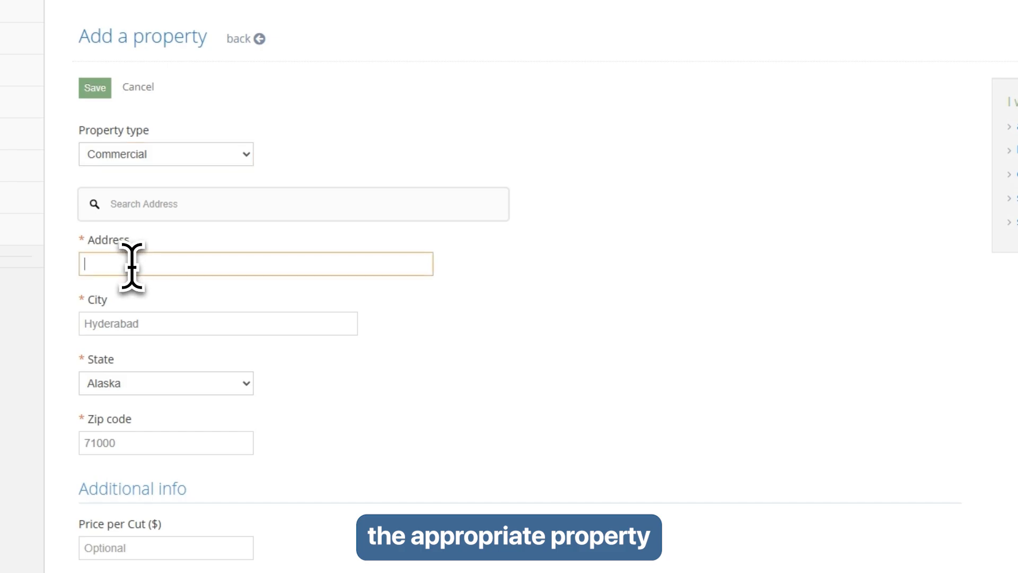
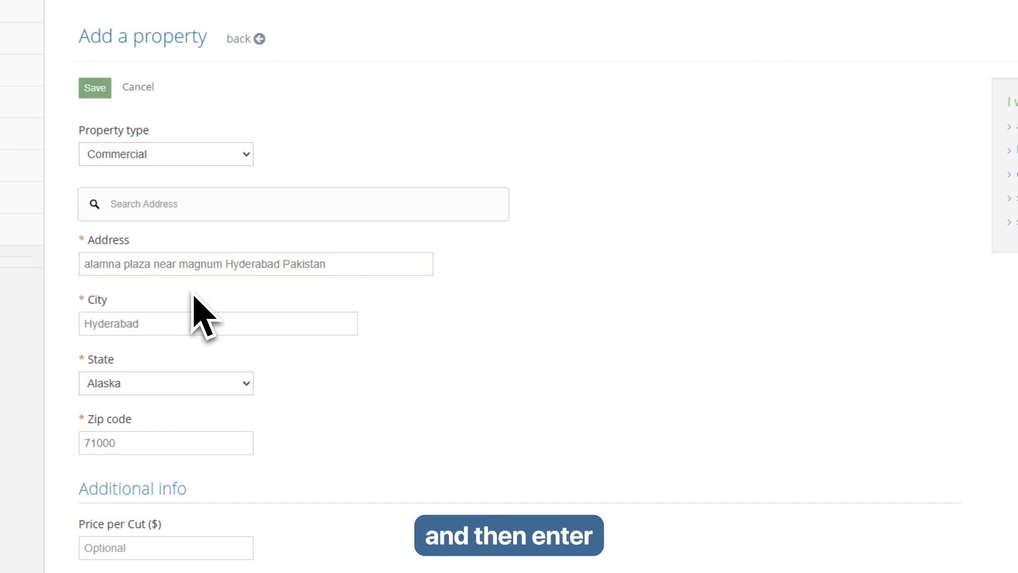
{"action": "scroll", "coordinate": [311, 387], "scroll_direction": "down", "scroll_amount": 5}
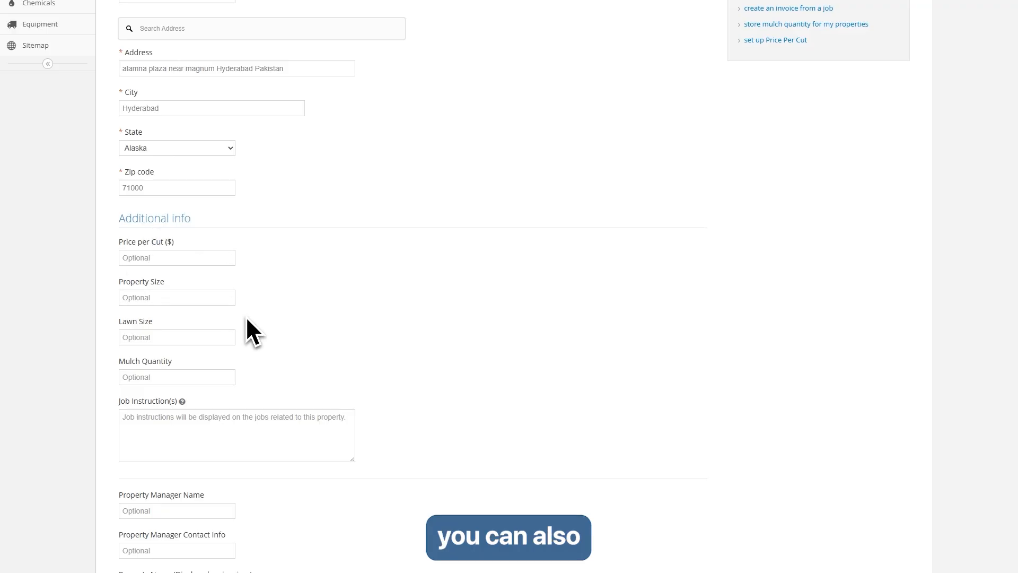
{"action": "scroll", "coordinate": [228, 337], "scroll_direction": "down", "scroll_amount": 2}
{"action": "scroll", "coordinate": [394, 377], "scroll_direction": "up", "scroll_amount": 5}
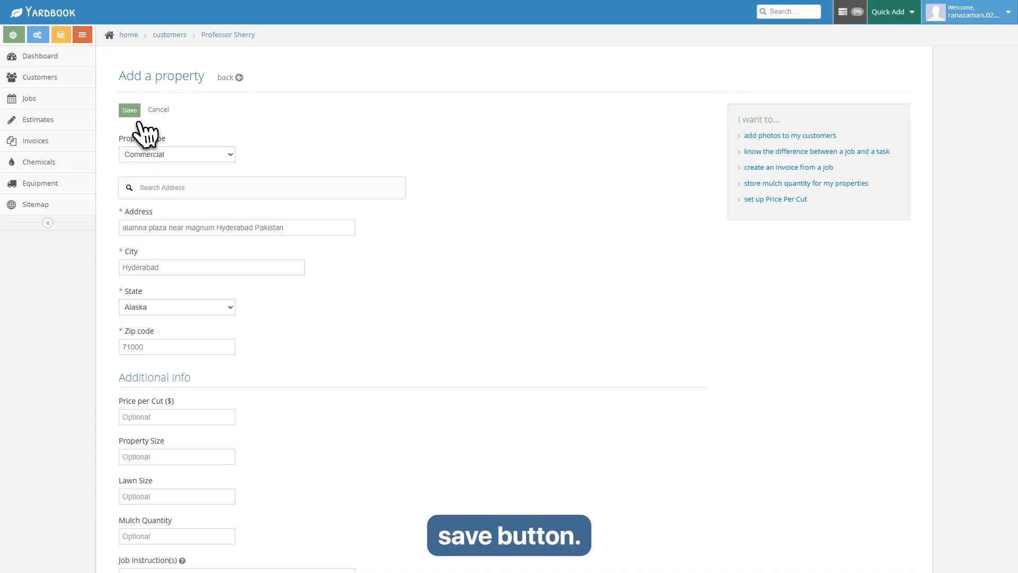
{"action": "left_click", "coordinate": [130, 110]}
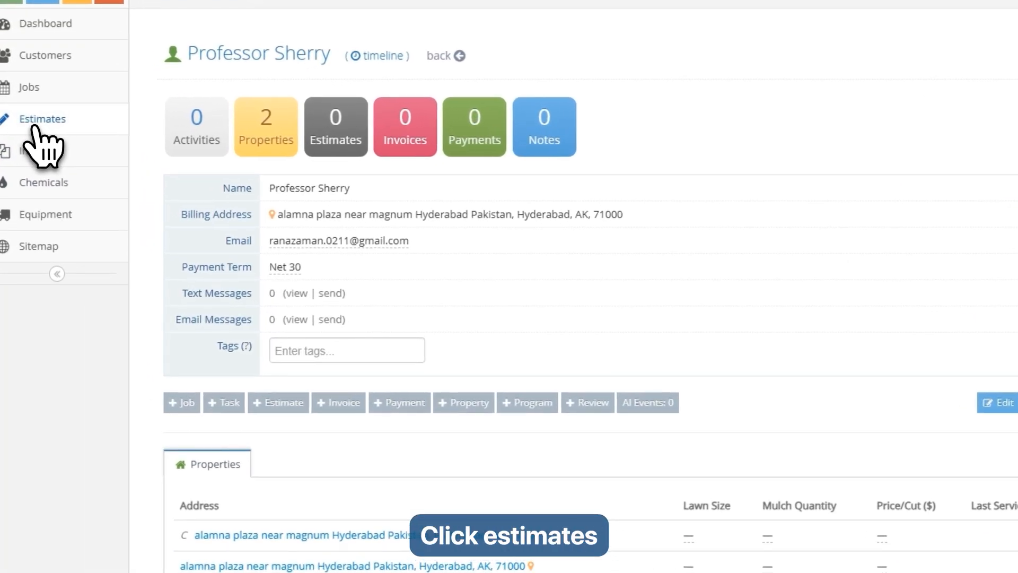
- Create estimate 1001 for the new customer and bring up the products and services catalog
{"action": "left_click", "coordinate": [31, 123]}
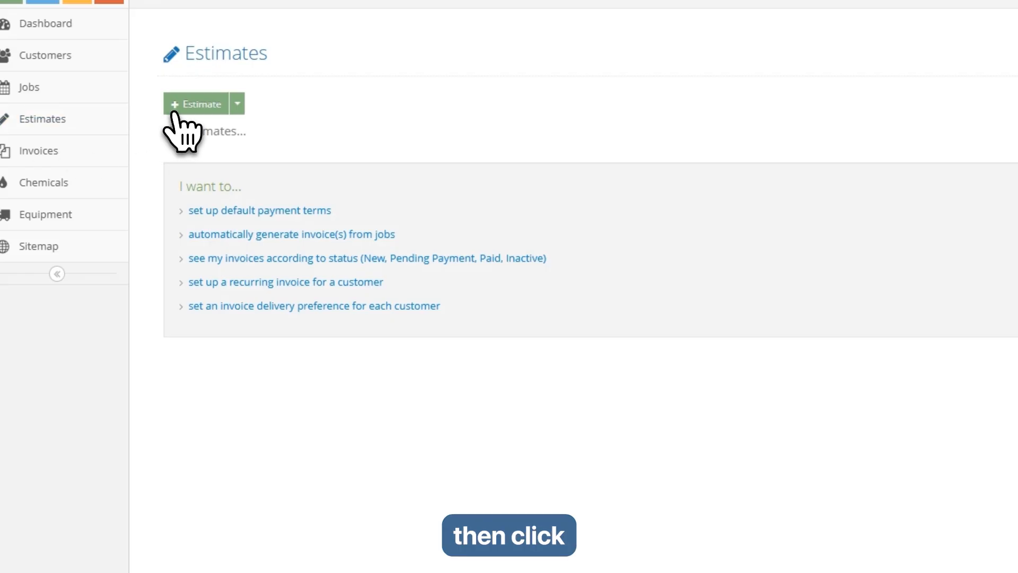
{"action": "left_click", "coordinate": [189, 110]}
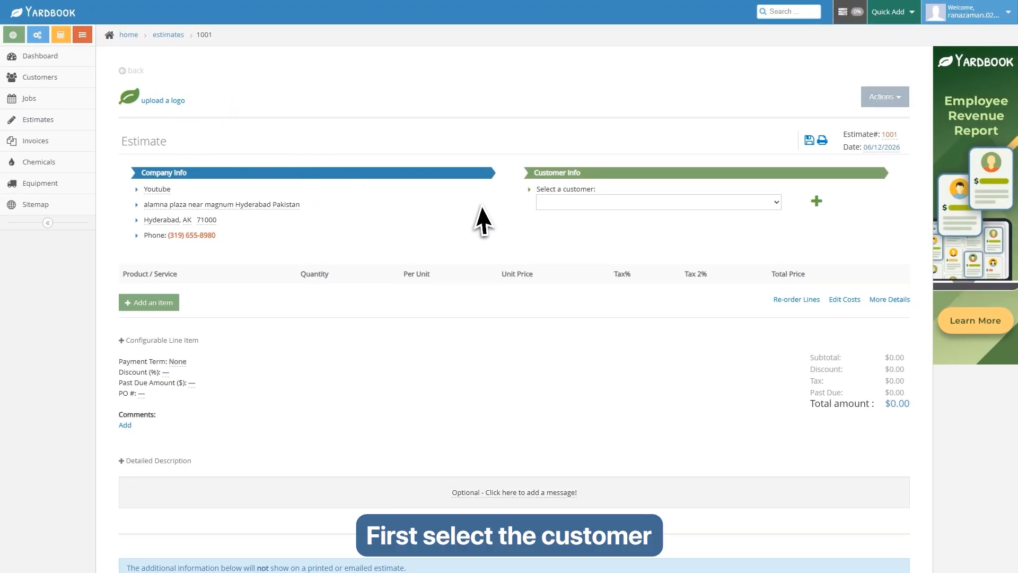
{"action": "left_click", "coordinate": [749, 203]}
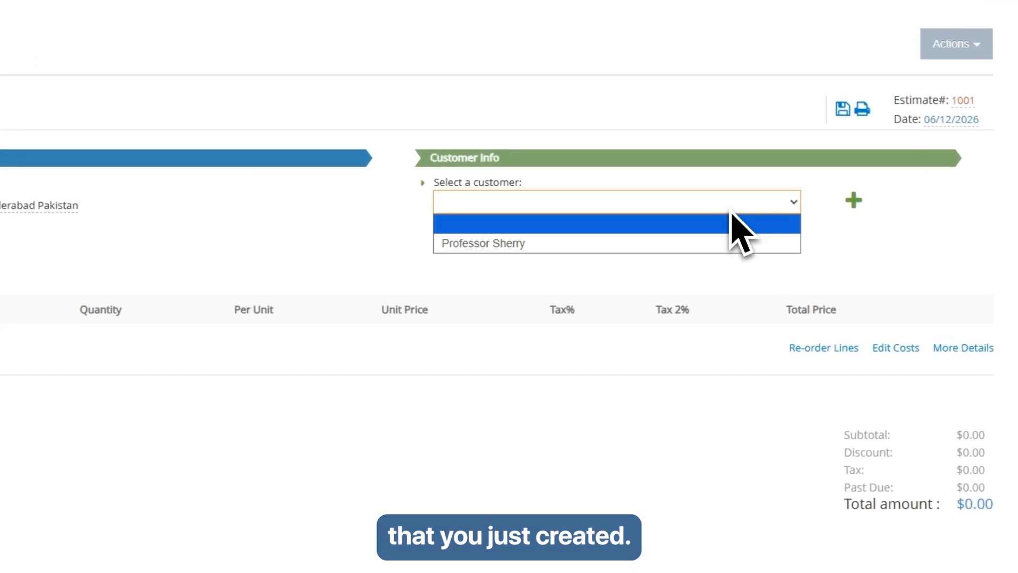
{"action": "left_click", "coordinate": [484, 244]}
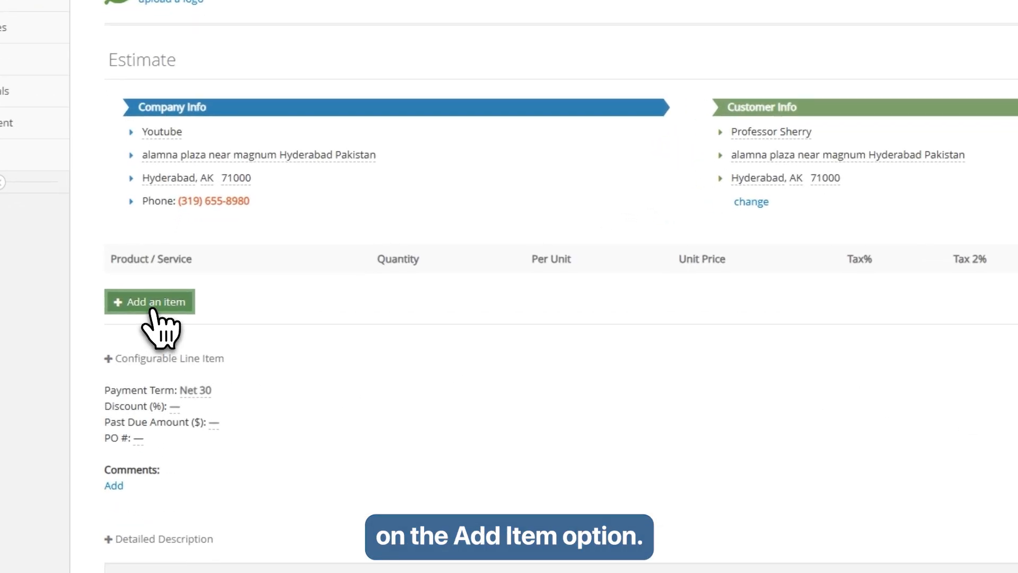
{"action": "left_click", "coordinate": [152, 304]}
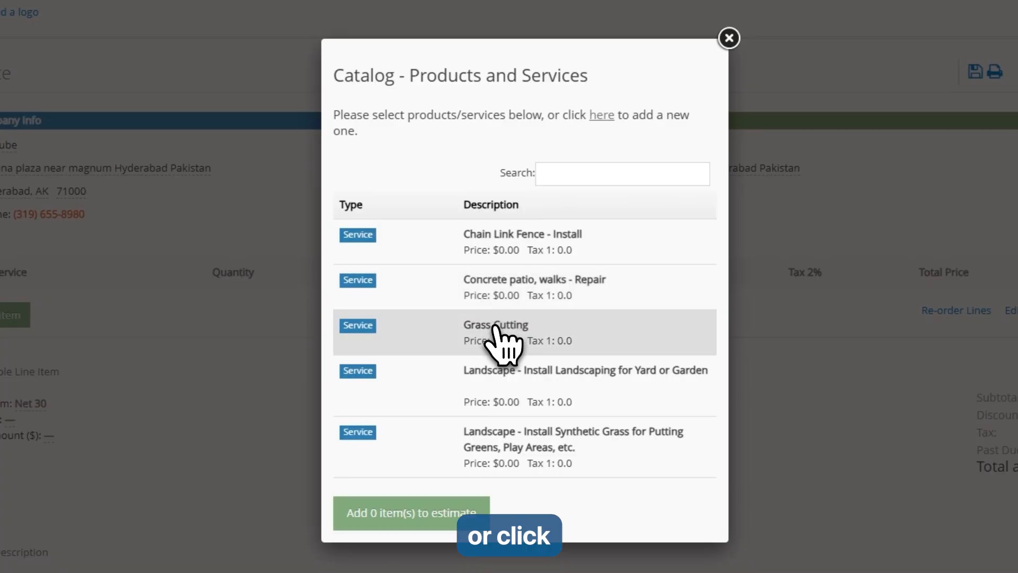
- Create a 'Mulch Installation' service at unit price 200 and add it to the estimate
{"action": "left_click", "coordinate": [602, 118]}
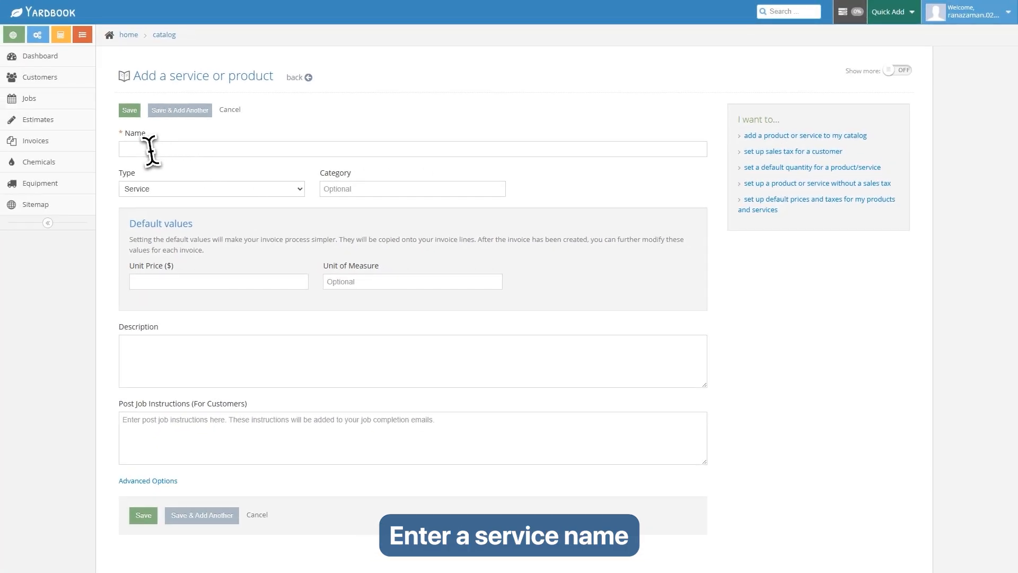
{"action": "left_click", "coordinate": [151, 150]}
{"action": "type", "text": "Mulch Installation"}
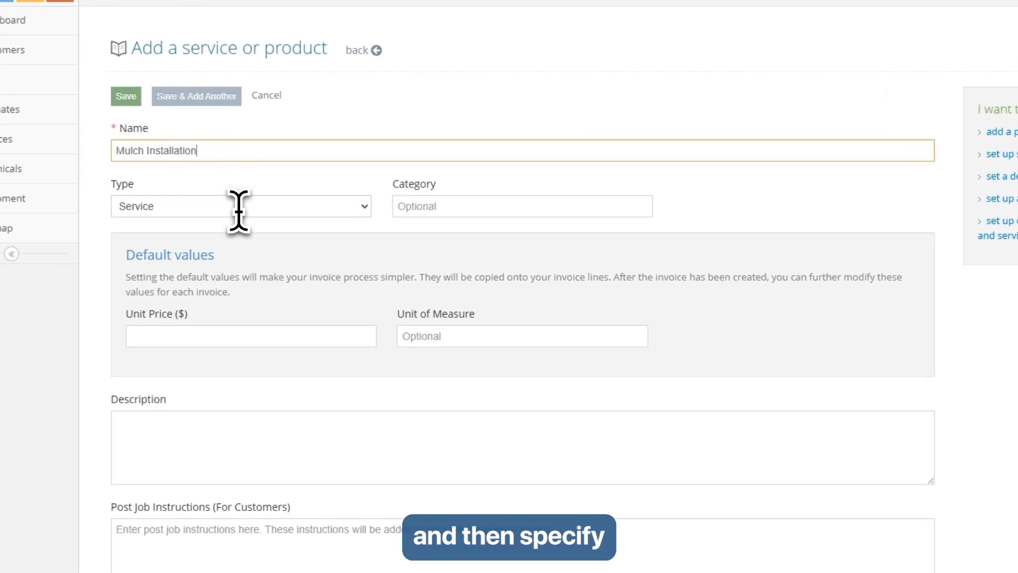
{"action": "left_click", "coordinate": [189, 338]}
{"action": "type", "text": "200"}
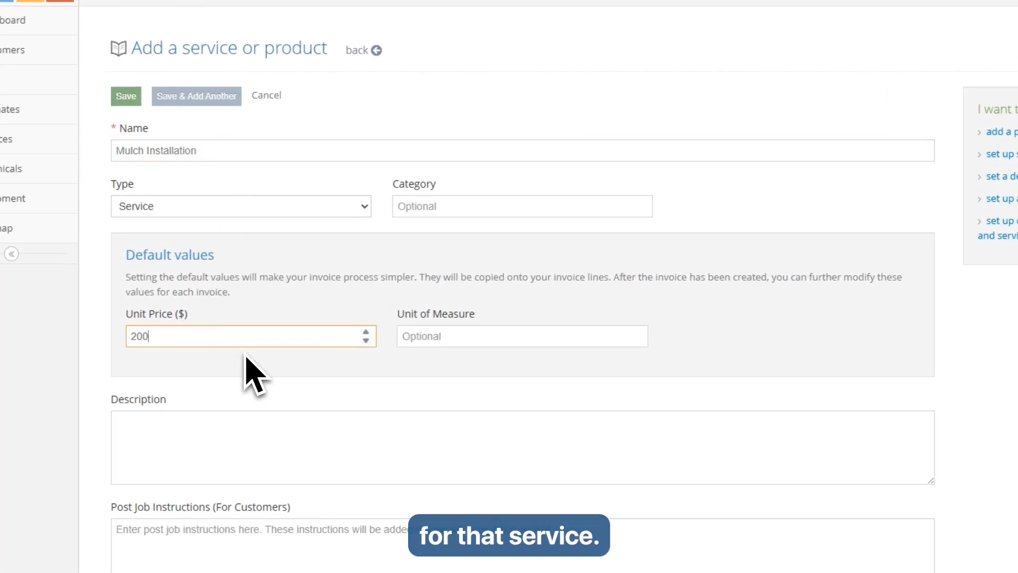
{"action": "left_click", "coordinate": [339, 413]}
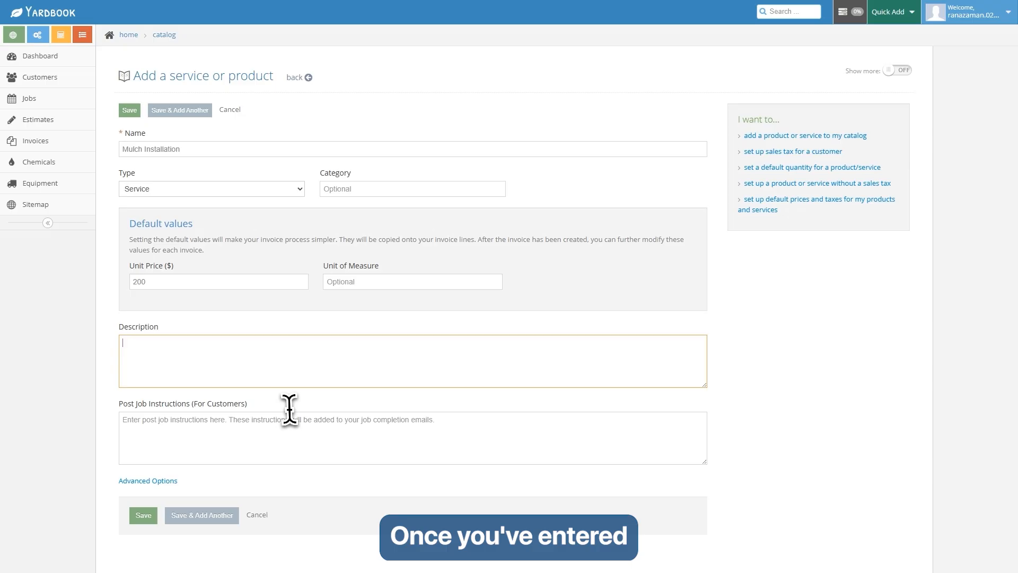
{"action": "left_click", "coordinate": [143, 515]}
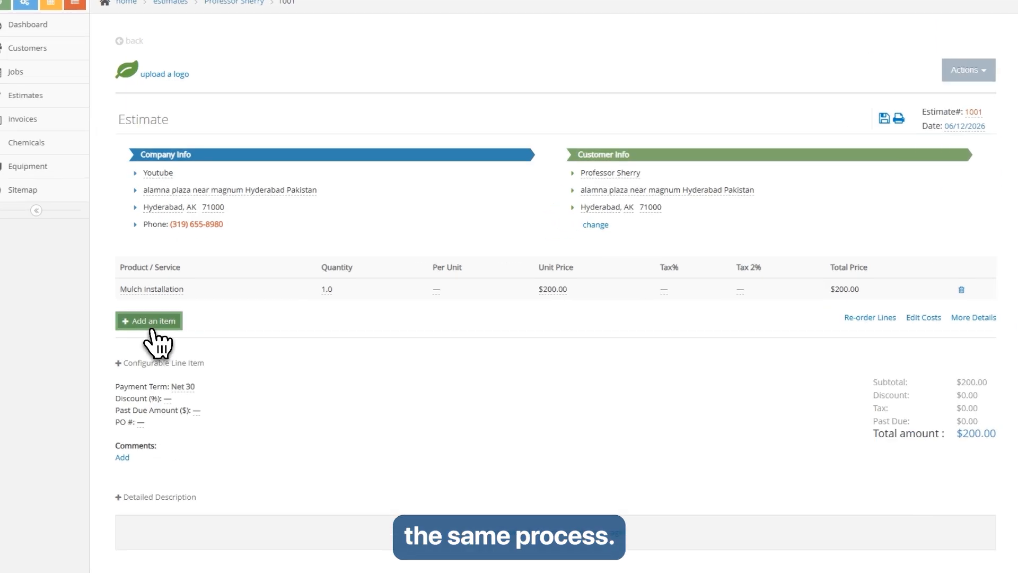
- Add a second line with a new 'Hedge Trimmering' service priced at 50
{"action": "left_click", "coordinate": [153, 330]}
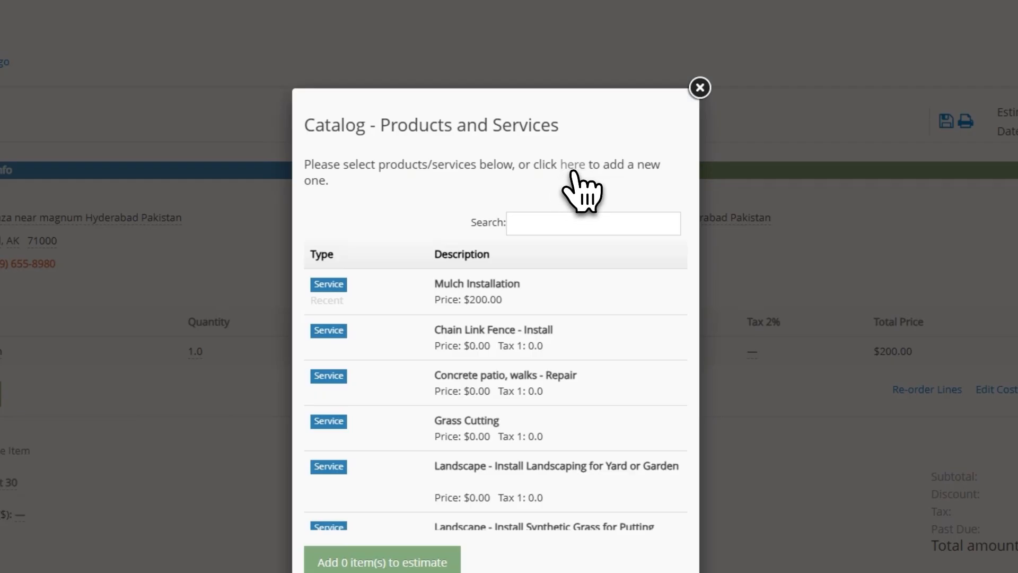
{"action": "left_click", "coordinate": [574, 166]}
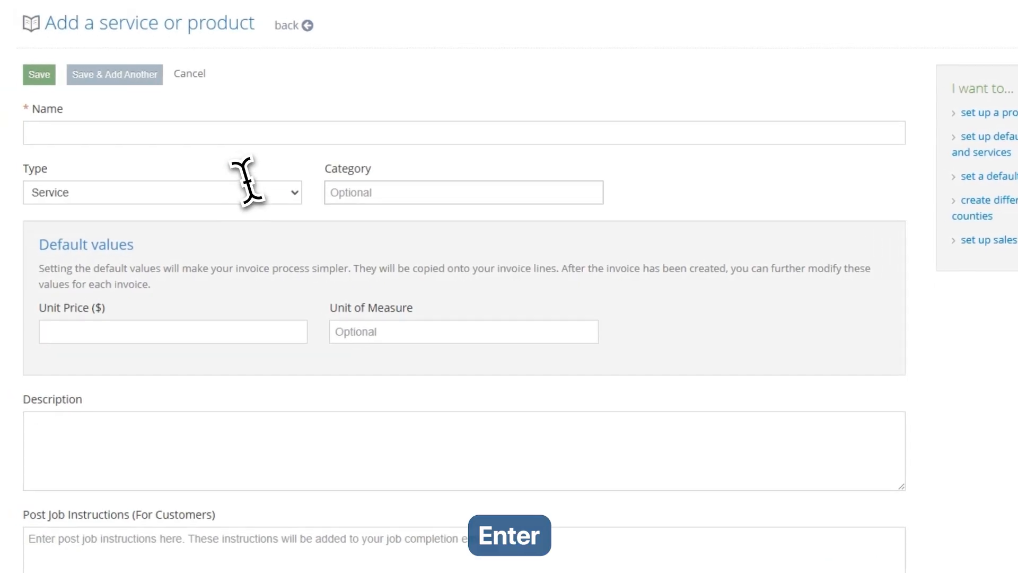
{"action": "left_click", "coordinate": [133, 150]}
{"action": "type", "text": "Hedge Trimmering"}
{"action": "left_click", "coordinate": [133, 343]}
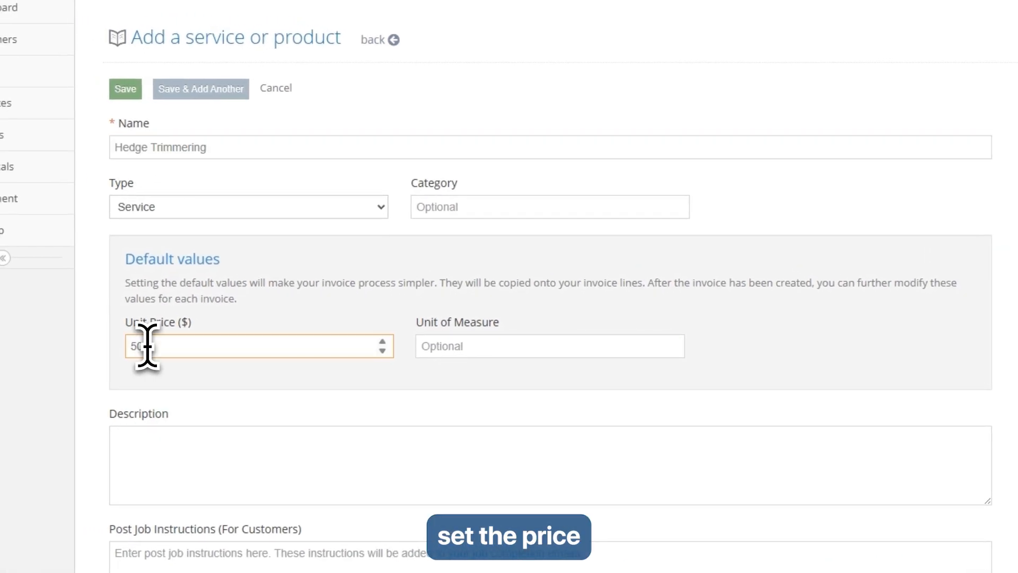
{"action": "type", "text": "50"}
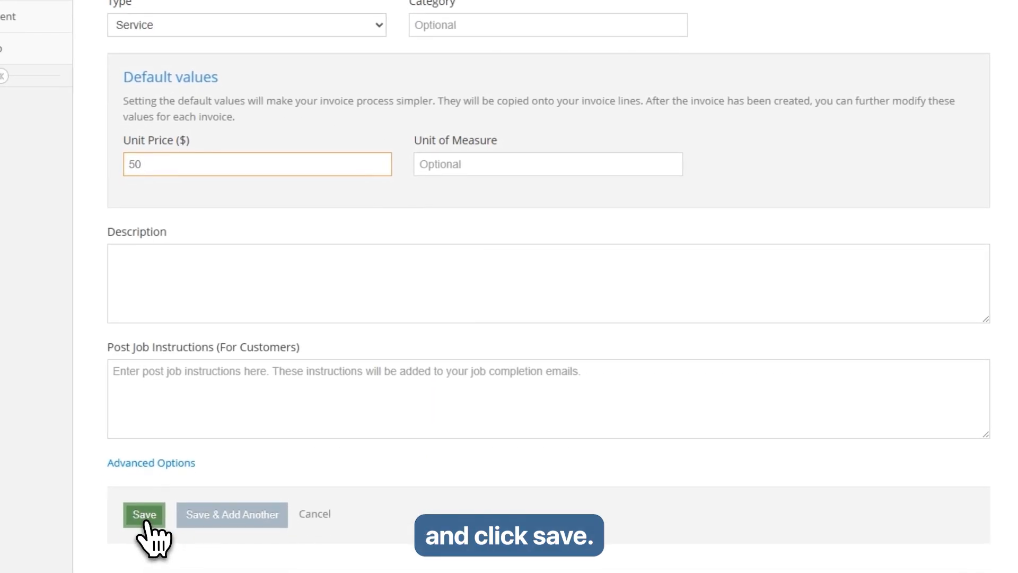
{"action": "left_click", "coordinate": [149, 516]}
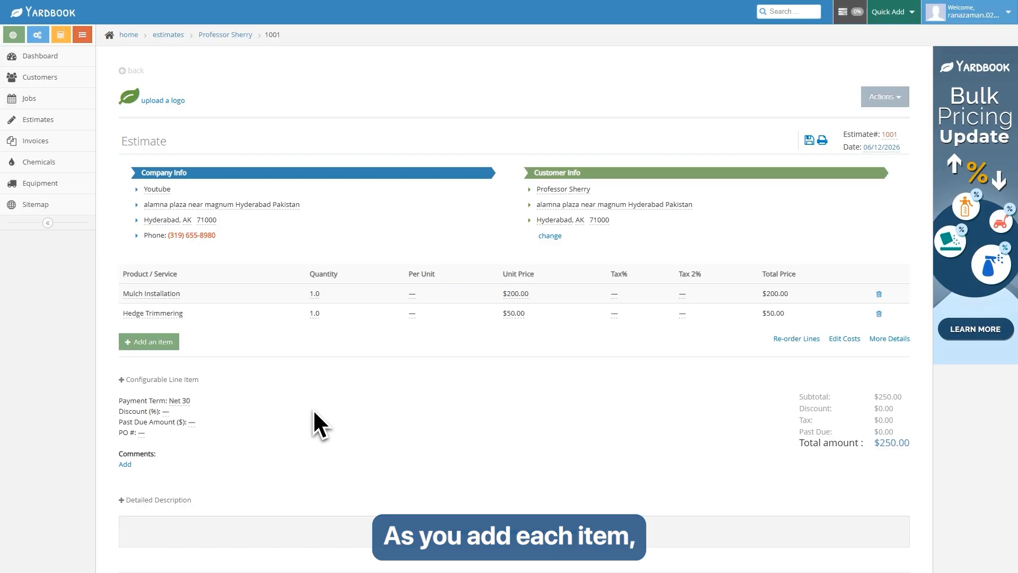
- Review estimate 1001's $250.00 total with Net 30 terms and save it
{"action": "scroll", "coordinate": [412, 397], "scroll_direction": "down", "scroll_amount": 2}
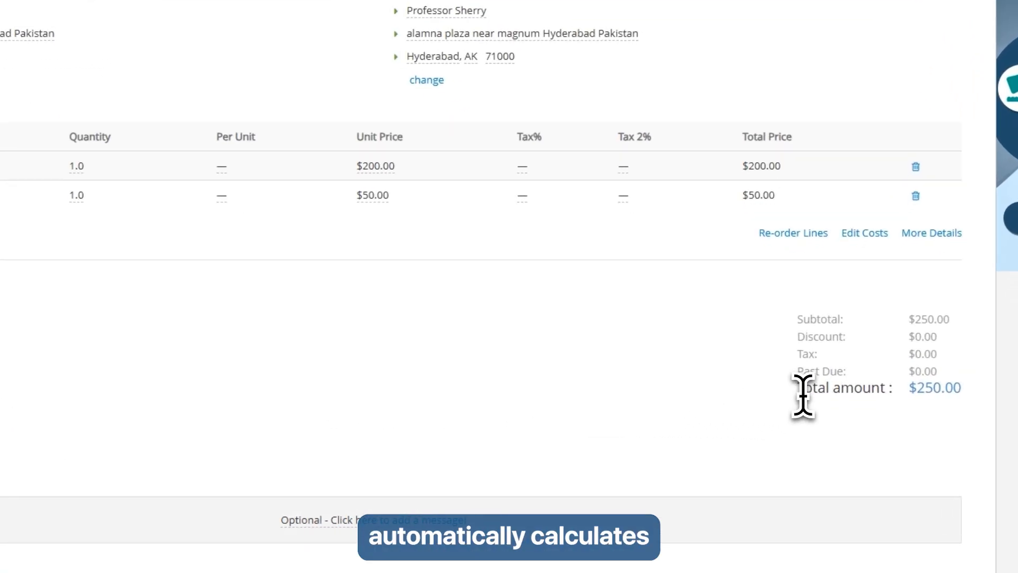
{"action": "left_click_drag", "start_coordinate": [803, 391], "coordinate": [955, 392]}
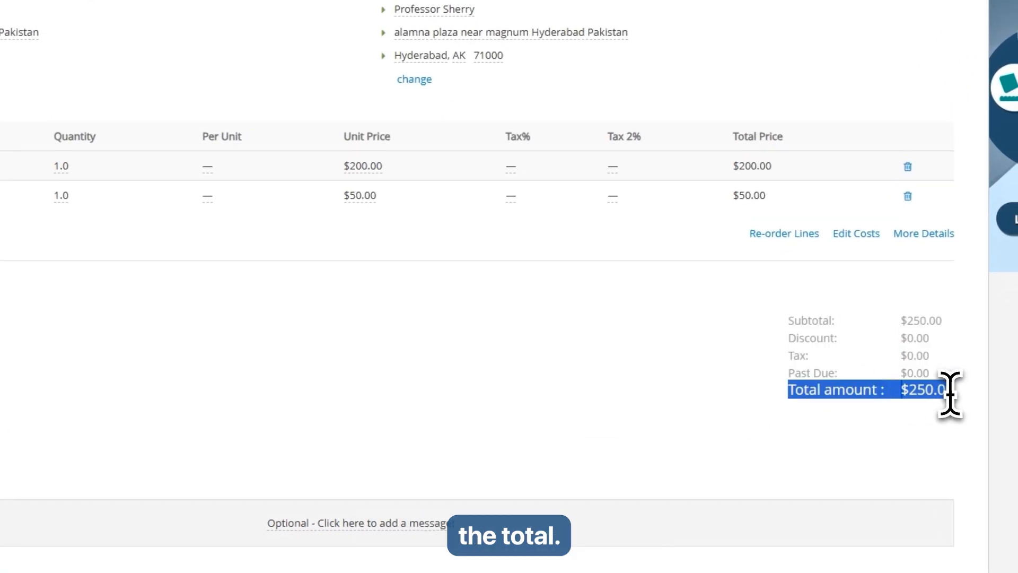
{"action": "left_click", "coordinate": [338, 399]}
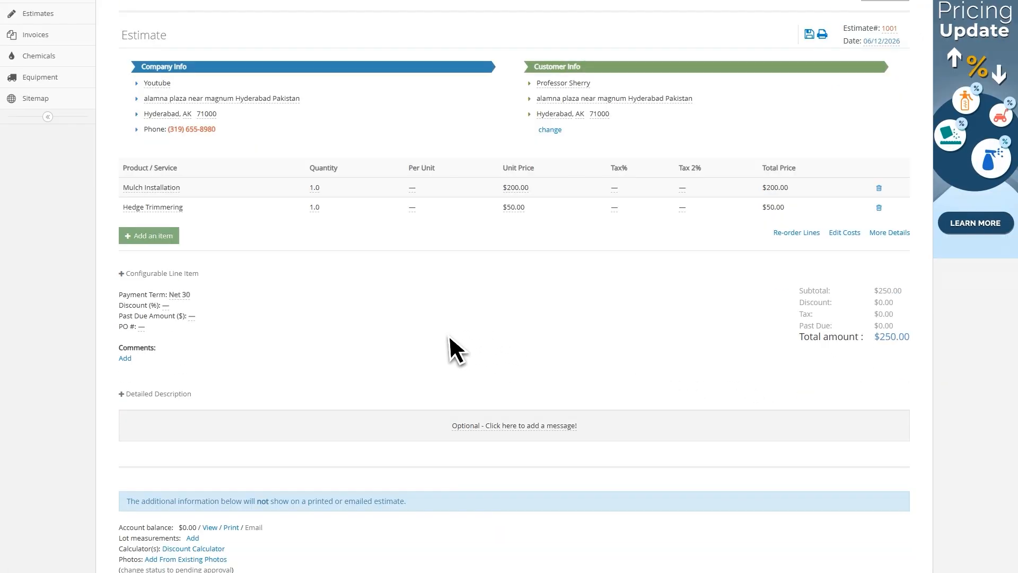
{"action": "scroll", "coordinate": [193, 377], "scroll_direction": "down", "scroll_amount": 1}
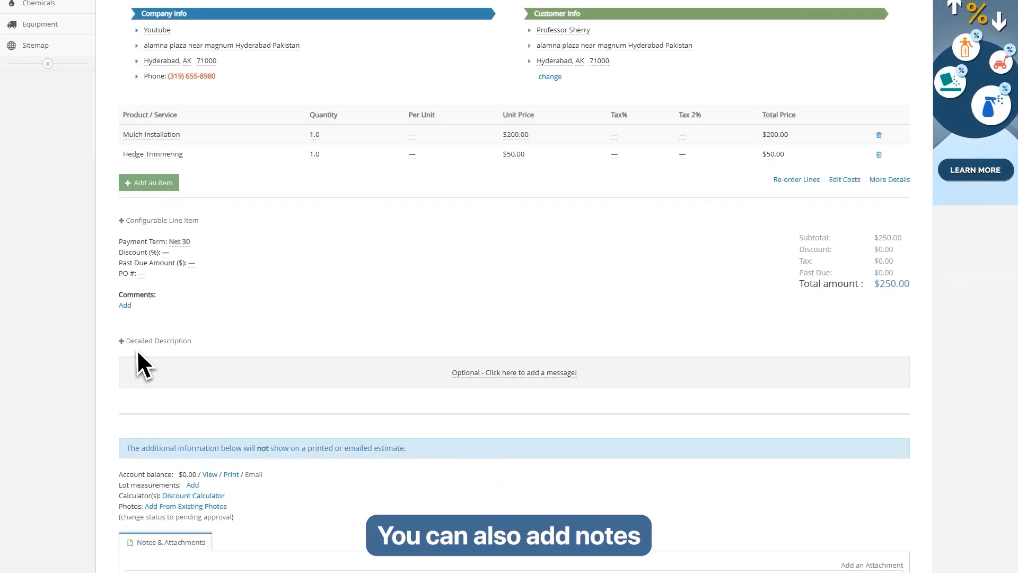
{"action": "scroll", "coordinate": [223, 366], "scroll_direction": "down", "scroll_amount": 3}
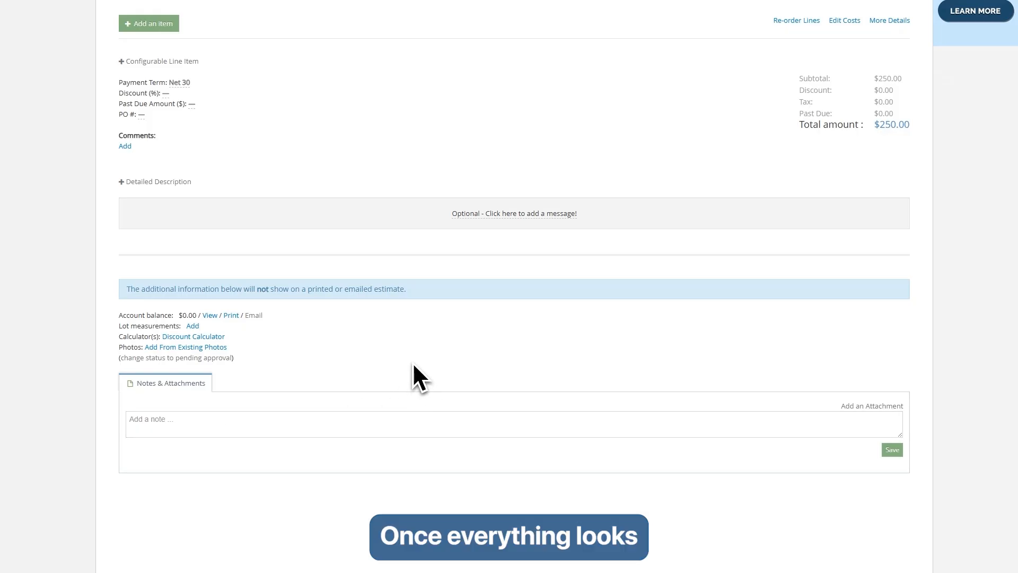
{"action": "left_click", "coordinate": [894, 453]}
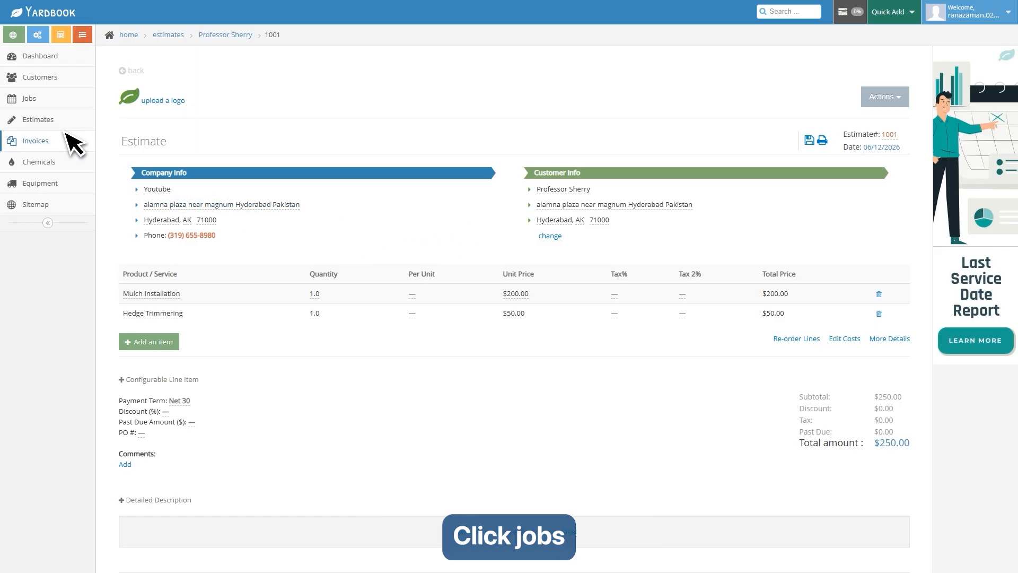
- Create a new job described 'Lawn mowing and hedge trimming.' at the customer's property
{"action": "left_click", "coordinate": [28, 100]}
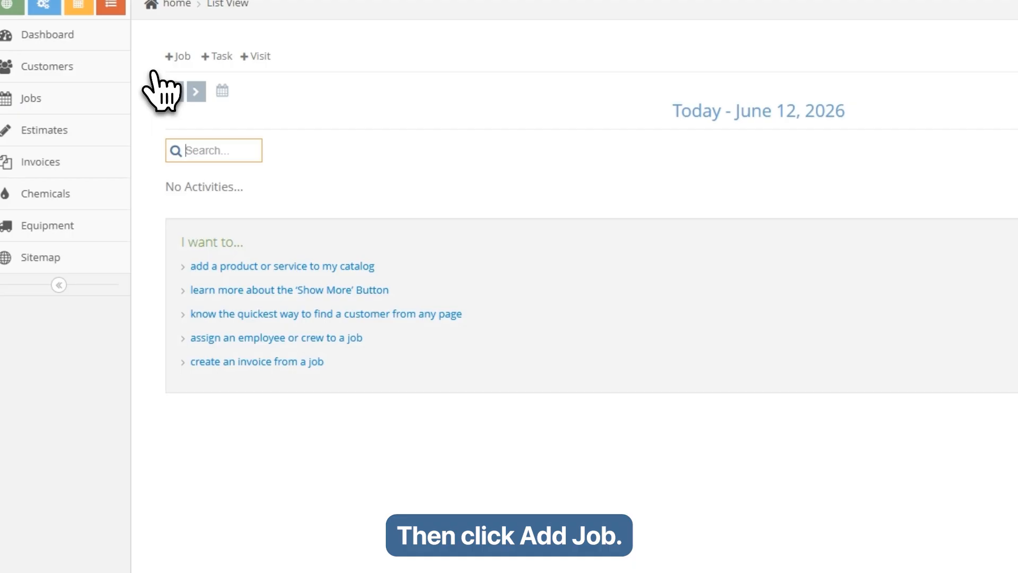
{"action": "left_click", "coordinate": [175, 57]}
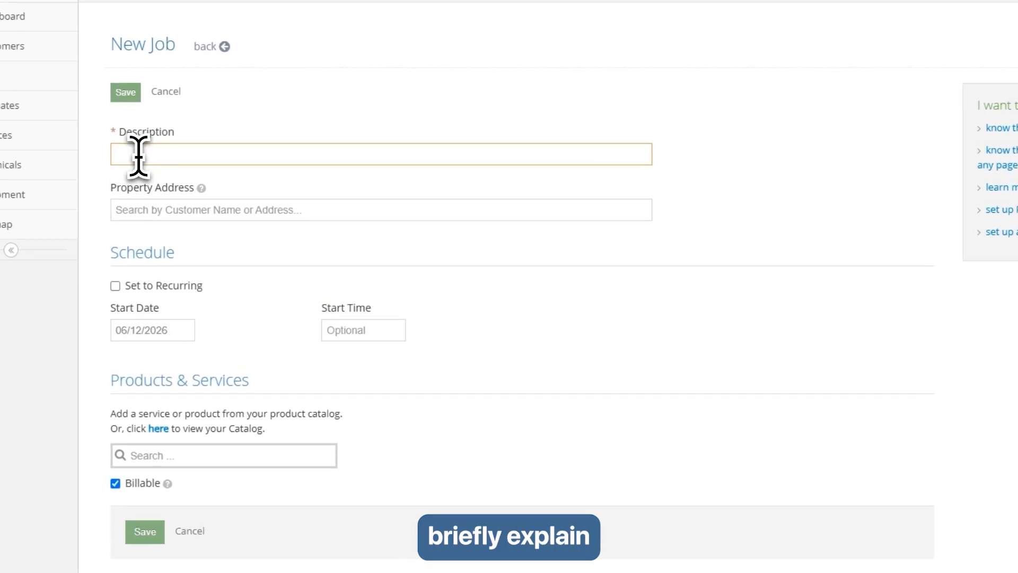
{"action": "type", "text": "Lawn mowing and hedge trimming."}
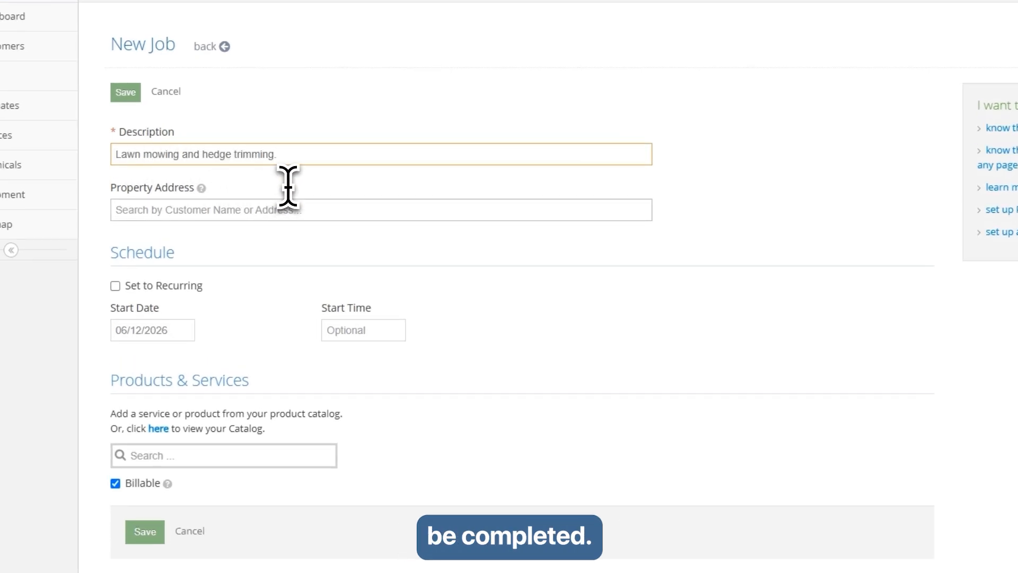
{"action": "left_click", "coordinate": [177, 210]}
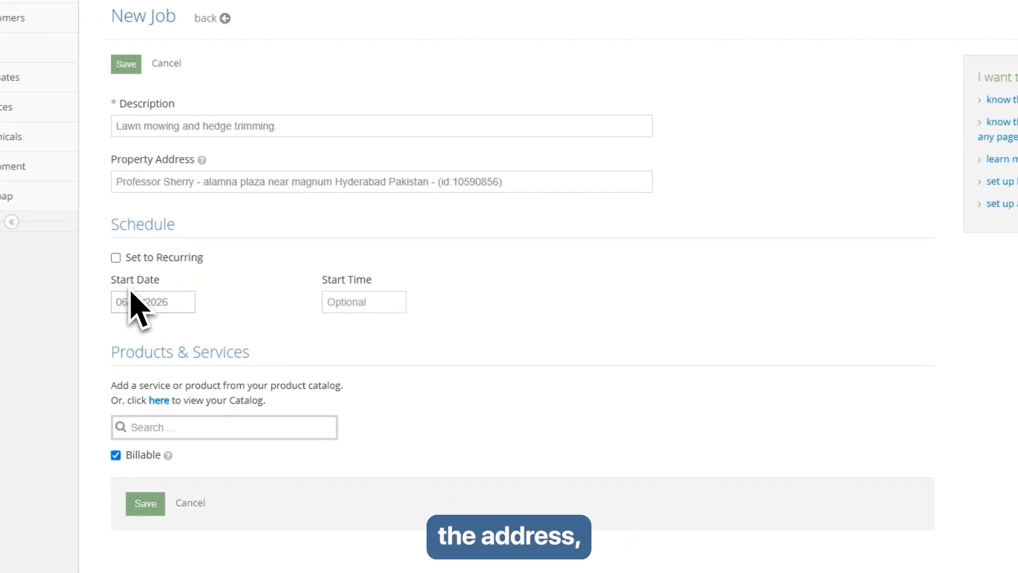
- Schedule the job to start on 06/13/2026 at 9:00am
{"action": "left_click", "coordinate": [136, 298]}
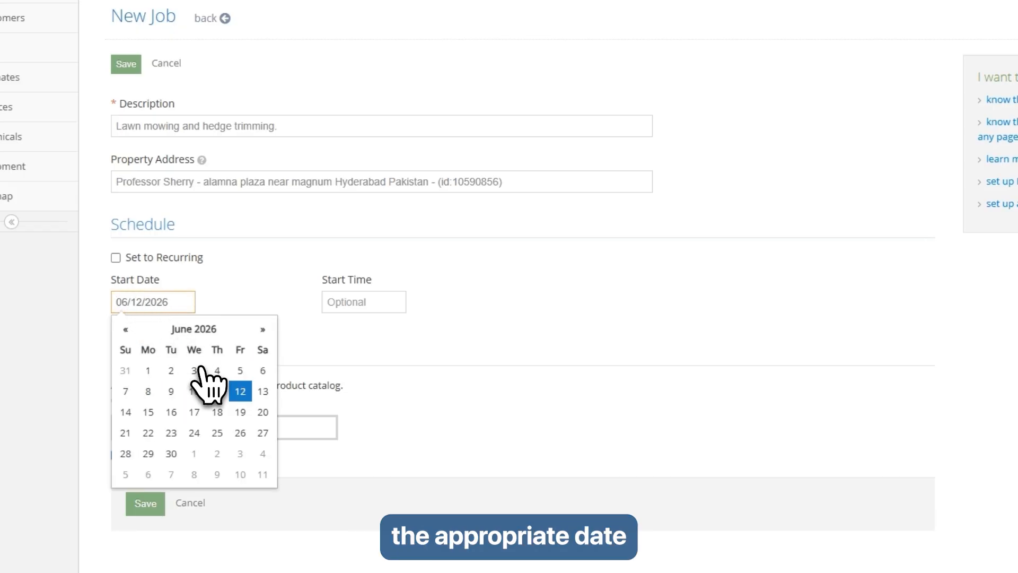
{"action": "left_click", "coordinate": [263, 391]}
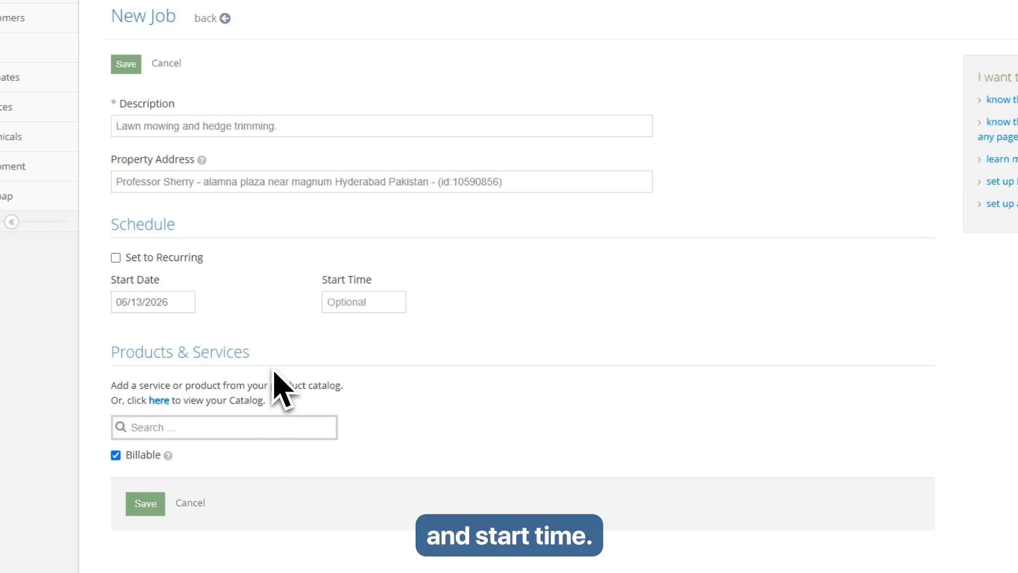
{"action": "left_click", "coordinate": [347, 305]}
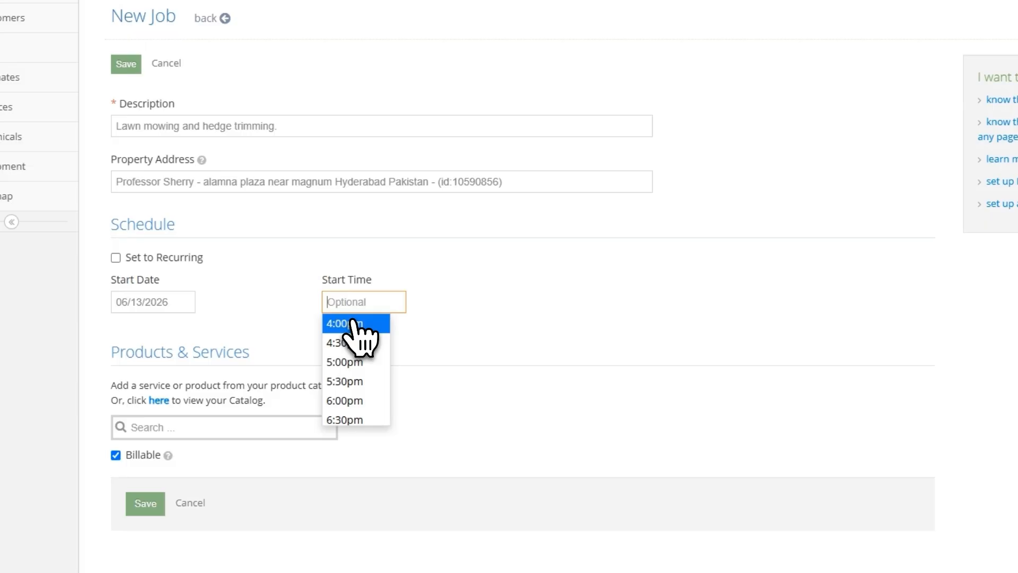
{"action": "scroll", "coordinate": [354, 350], "scroll_direction": "up", "scroll_amount": 6}
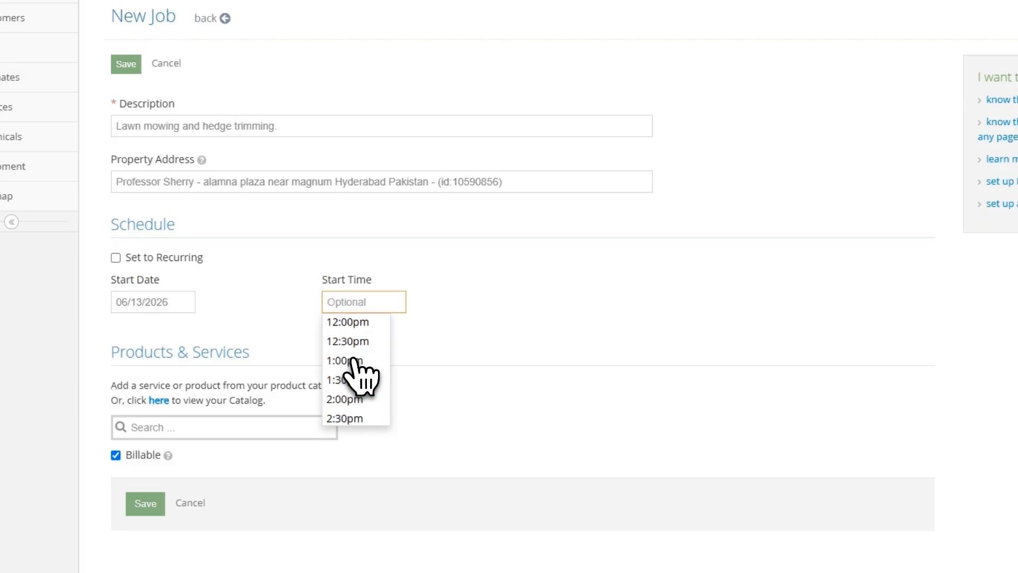
{"action": "left_click", "coordinate": [355, 351]}
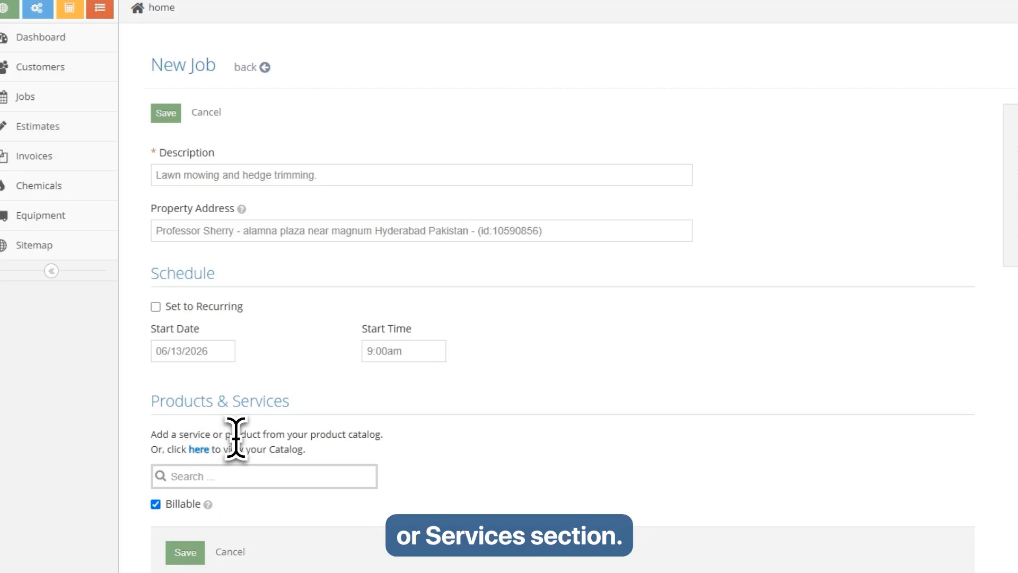
- Add Mulch Installation and Hedge Trimmering as services on the job, then save it
{"action": "left_click", "coordinate": [198, 480]}
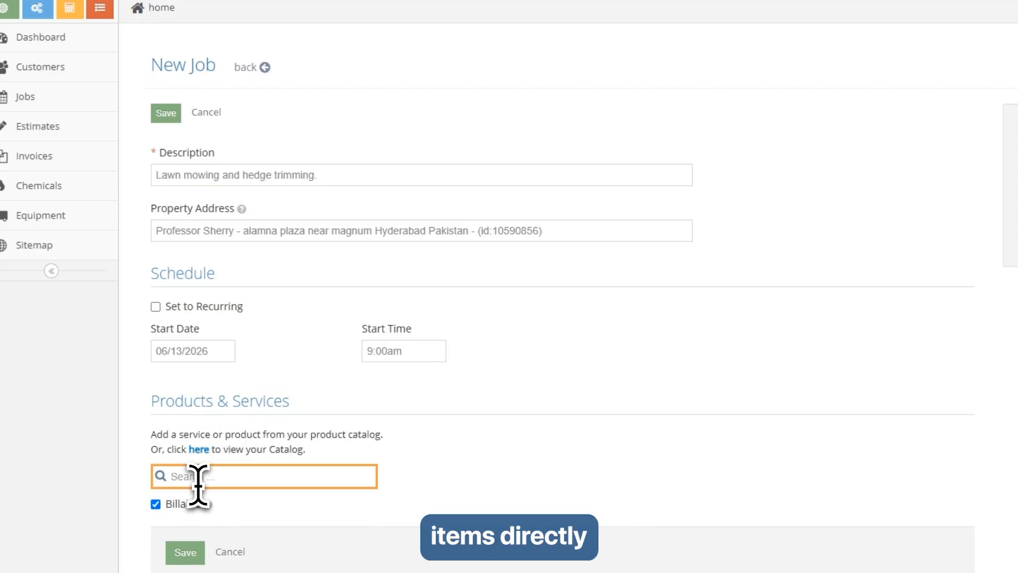
{"action": "type", "text": "Mu"}
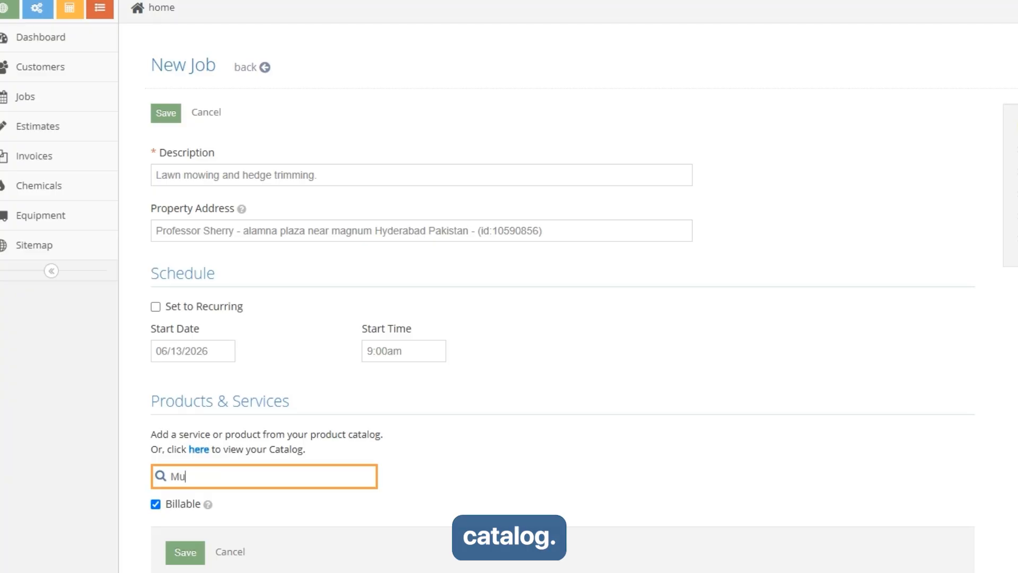
{"action": "type", "text": "lch"}
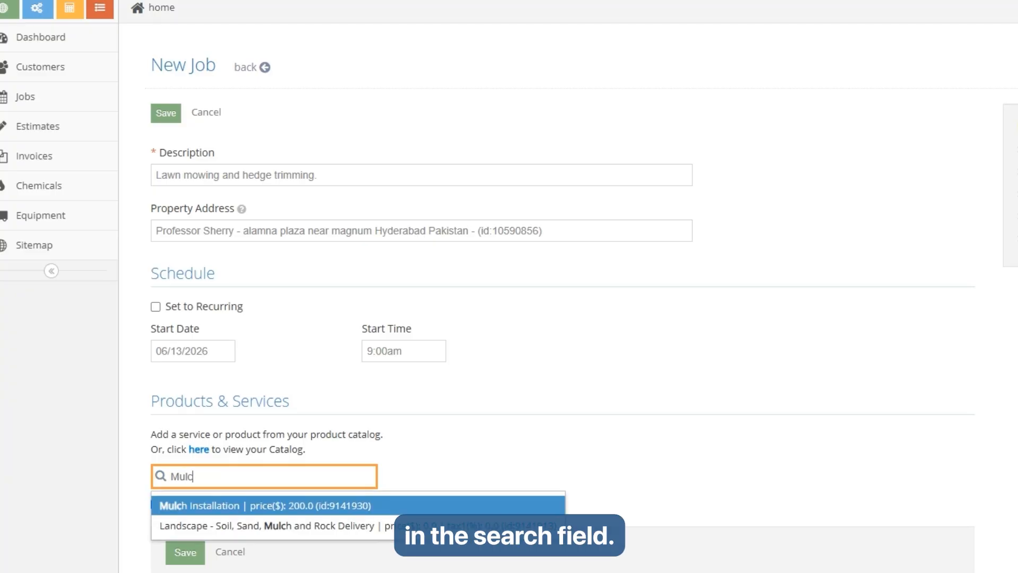
{"action": "left_click", "coordinate": [245, 510]}
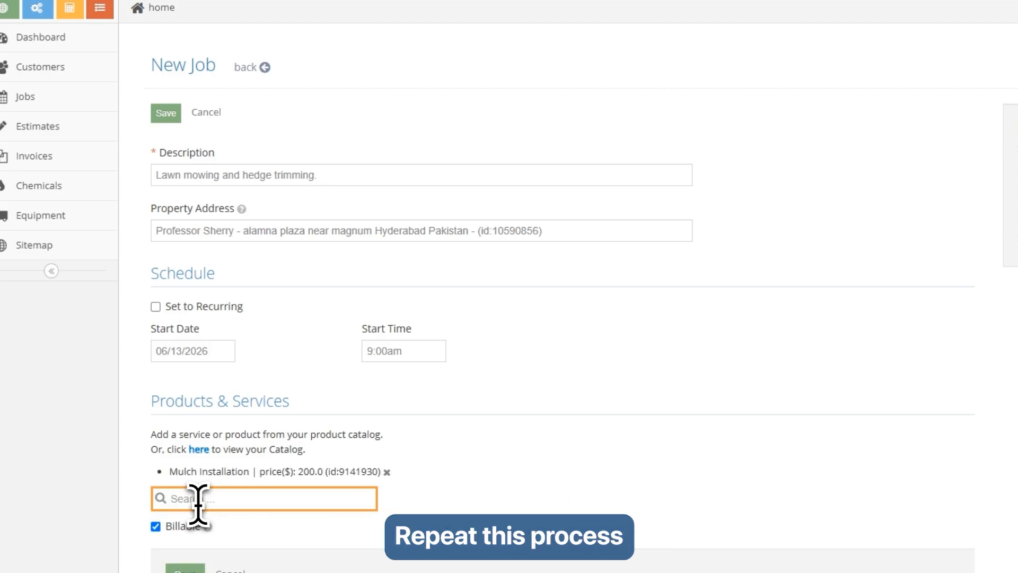
{"action": "type", "text": "H"}
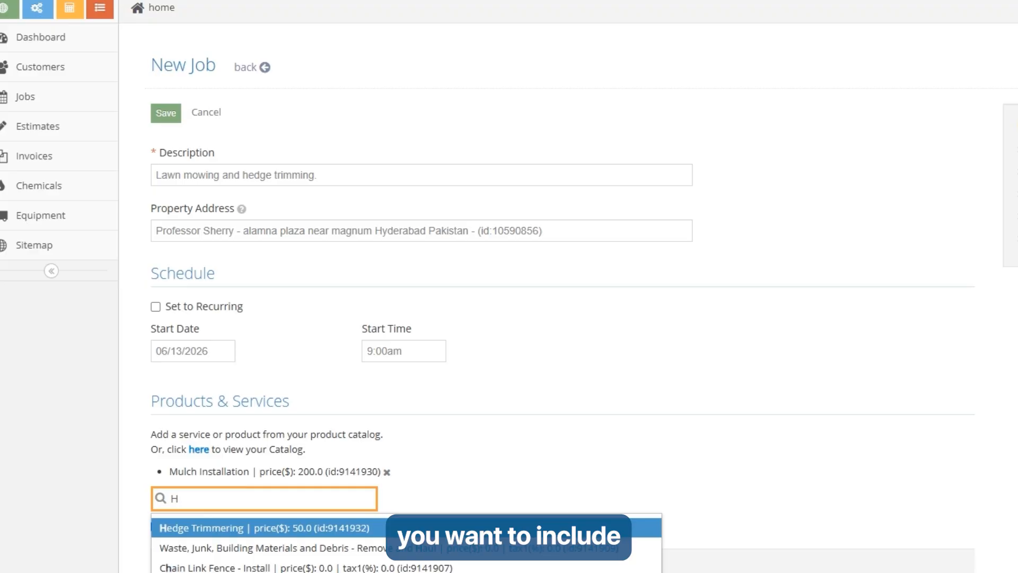
{"action": "left_click", "coordinate": [215, 529]}
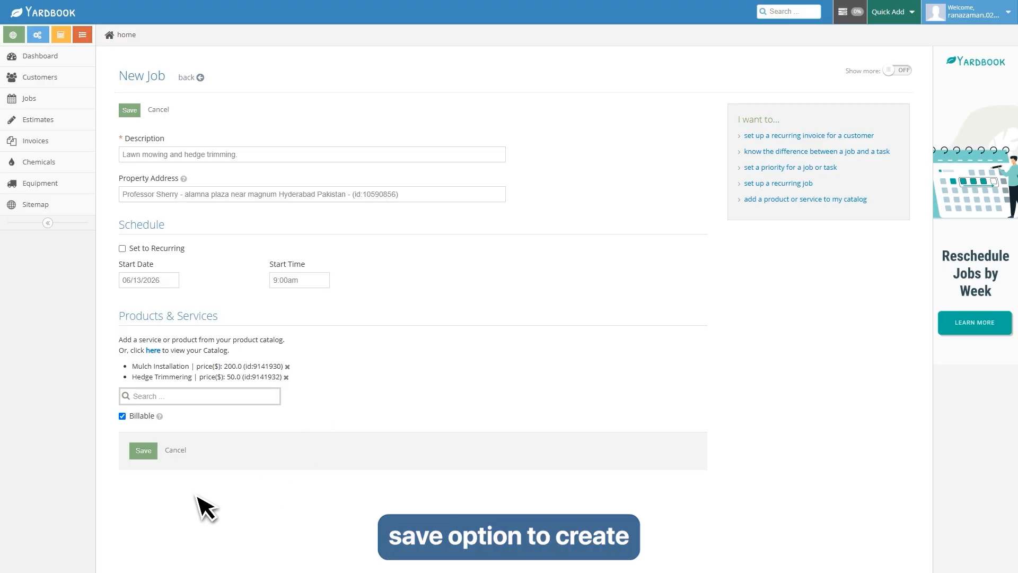
{"action": "left_click", "coordinate": [143, 452]}
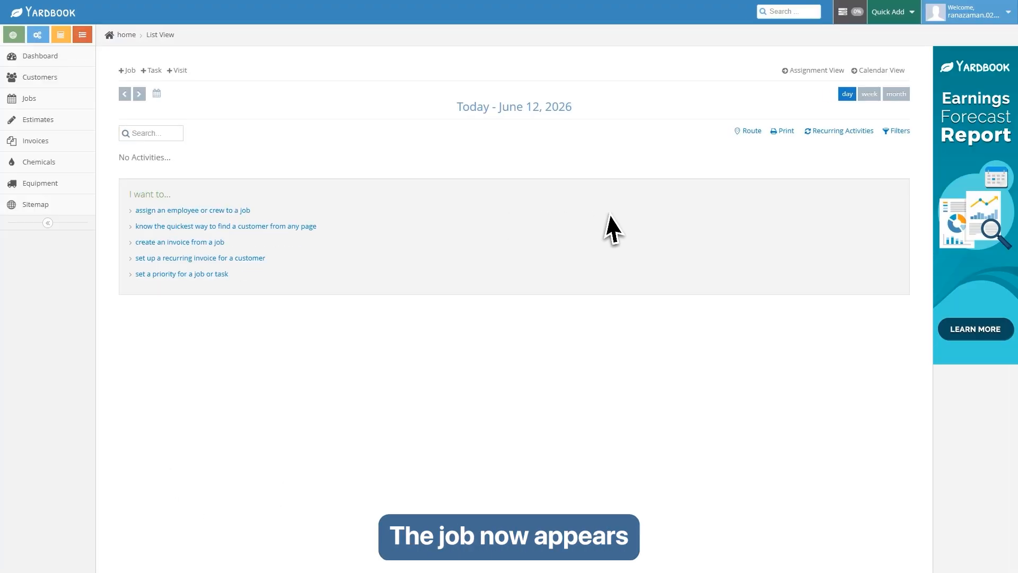
- Set the 9am June 13 lawn mowing job's status to Completed from the calendar view
{"action": "left_click", "coordinate": [881, 70]}
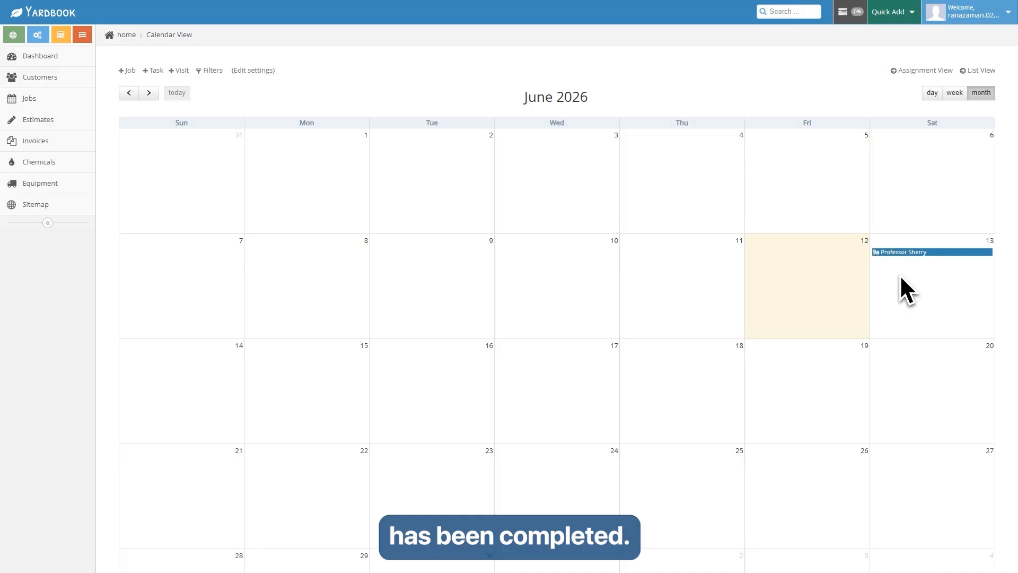
{"action": "left_click", "coordinate": [901, 253]}
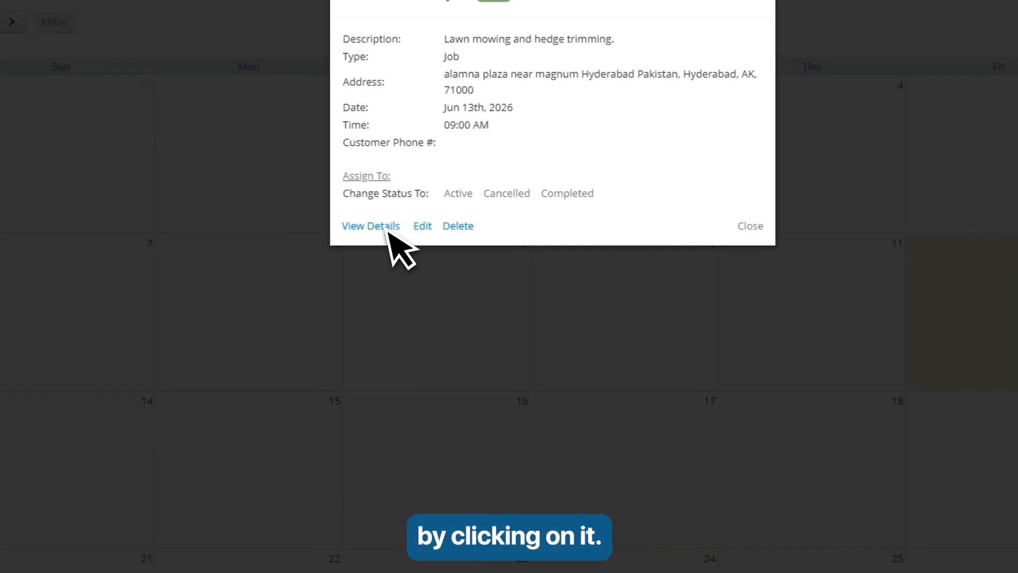
{"action": "left_click", "coordinate": [583, 199]}
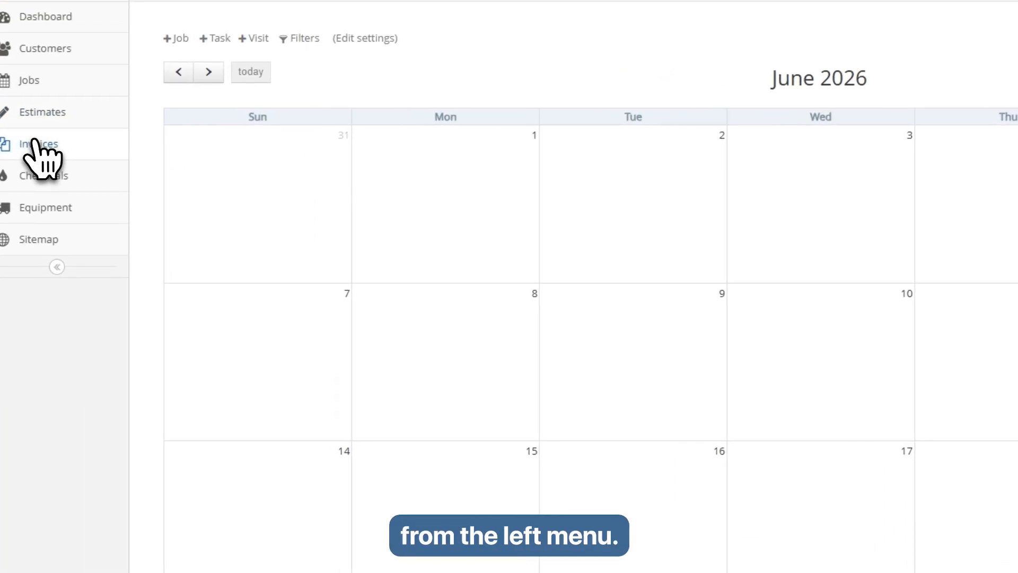
- Create invoice 1002 dated 06/12/2026, billed to the existing customer with Net 30 terms
{"action": "left_click", "coordinate": [34, 146]}
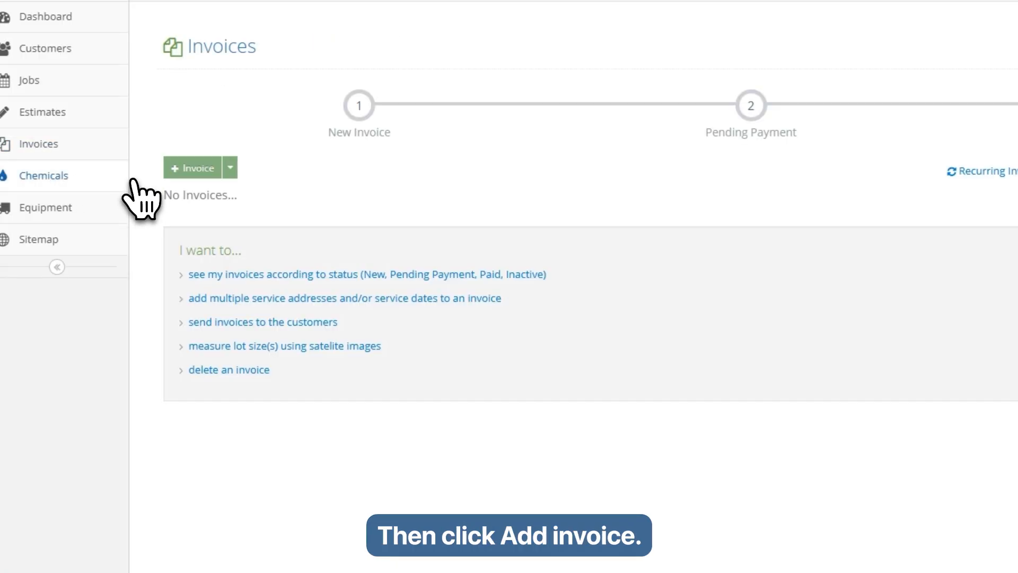
{"action": "left_click", "coordinate": [195, 169]}
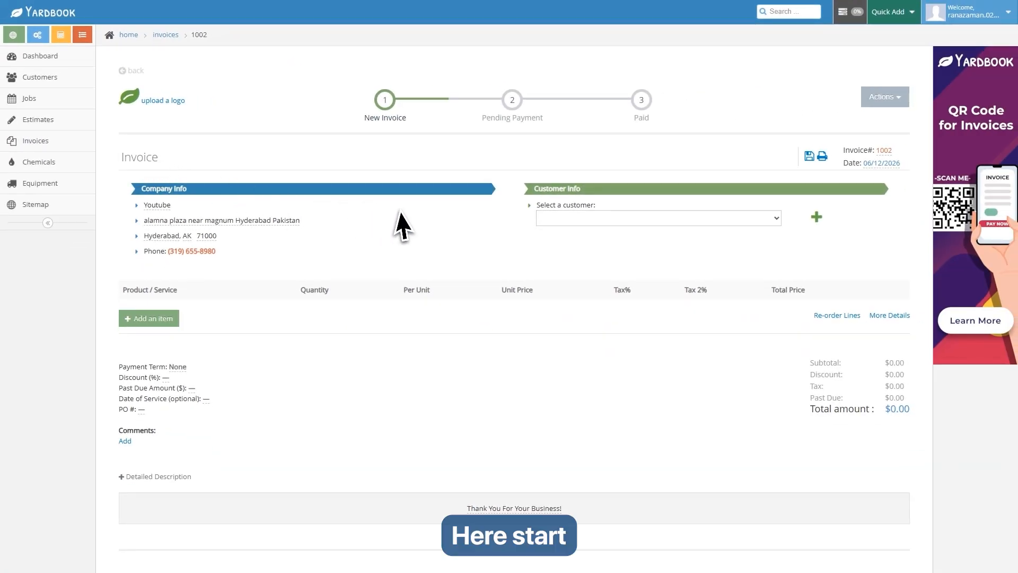
{"action": "left_click", "coordinate": [740, 219]}
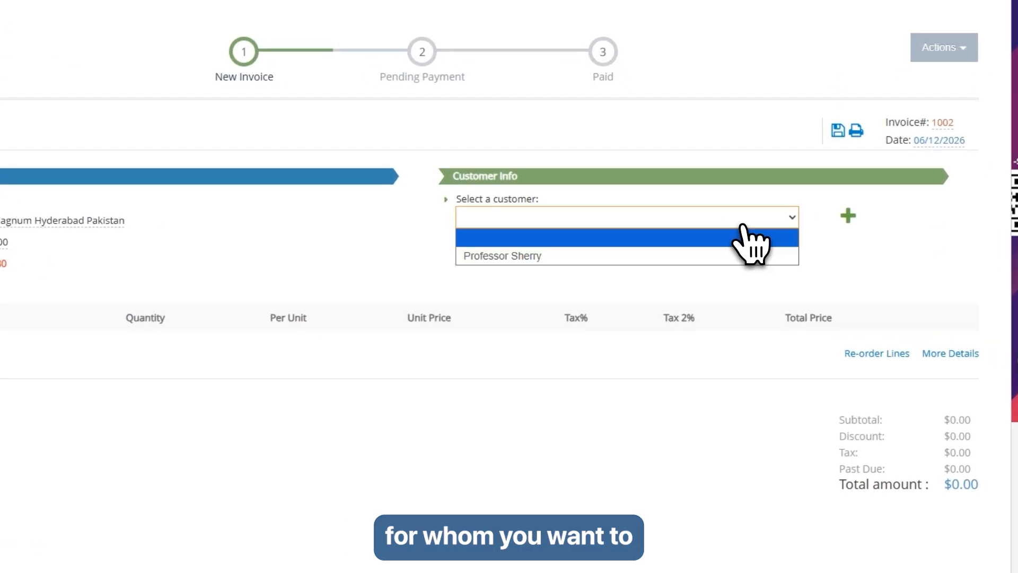
{"action": "left_click", "coordinate": [509, 257]}
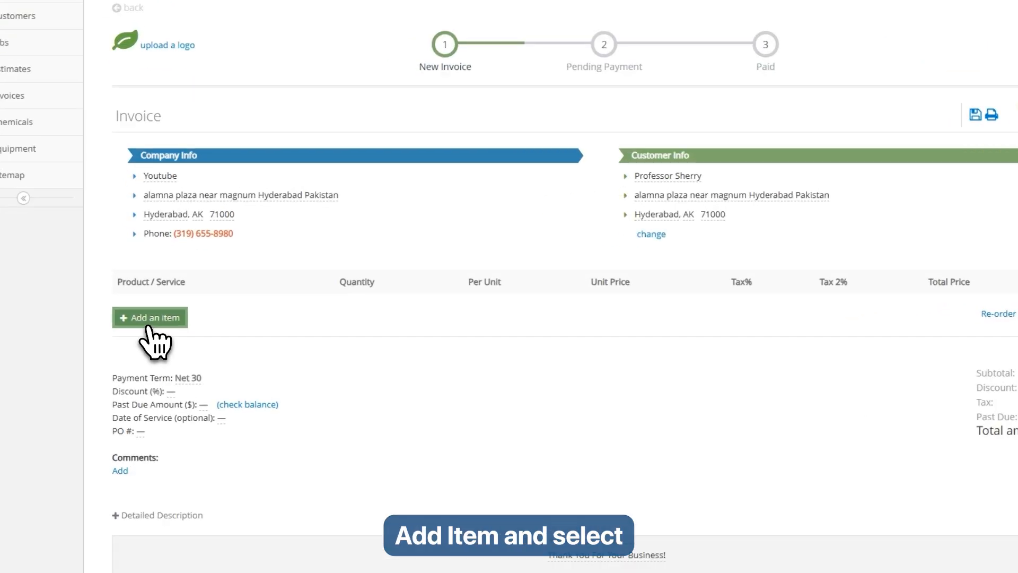
{"action": "left_click", "coordinate": [150, 322]}
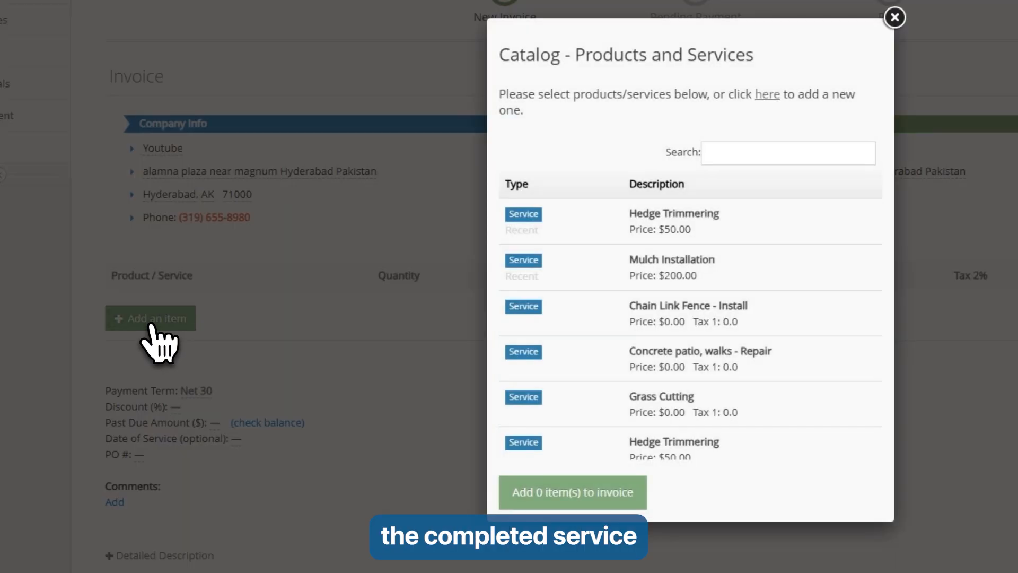
{"action": "left_click", "coordinate": [673, 281]}
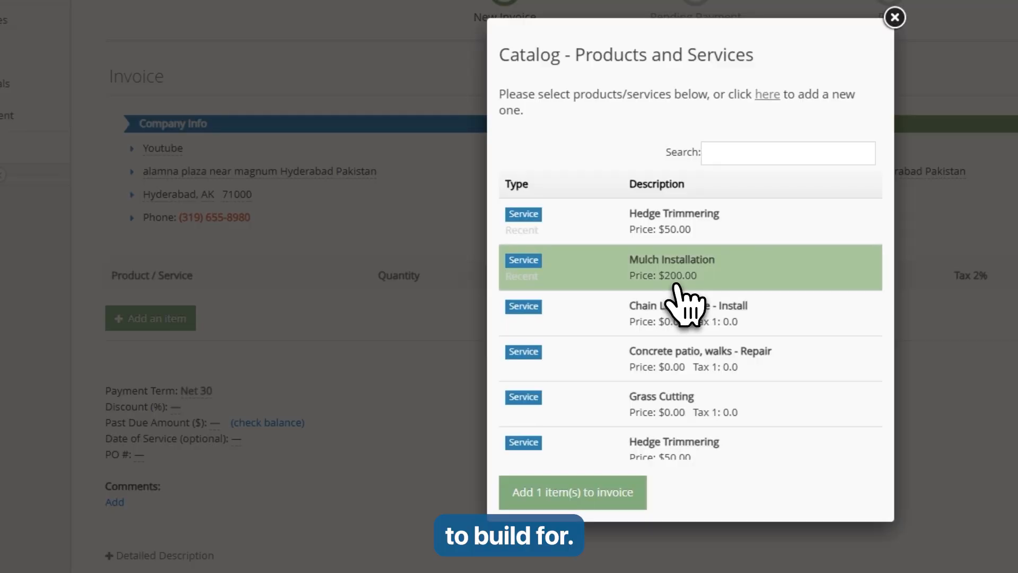
{"action": "left_click", "coordinate": [574, 493]}
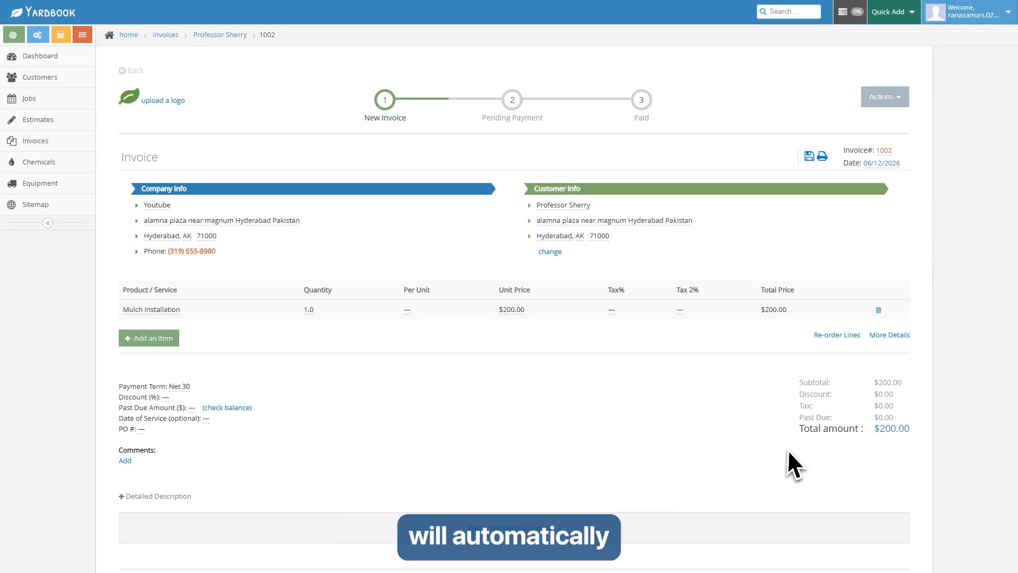
{"action": "left_click_drag", "start_coordinate": [801, 436], "coordinate": [855, 428]}
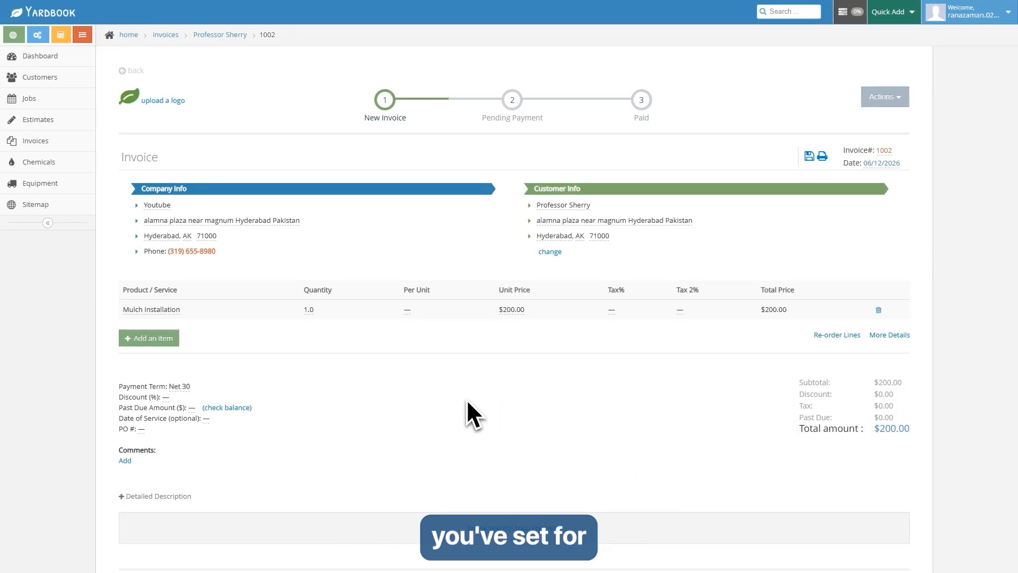
{"action": "scroll", "coordinate": [466, 399], "scroll_direction": "down", "scroll_amount": 5}
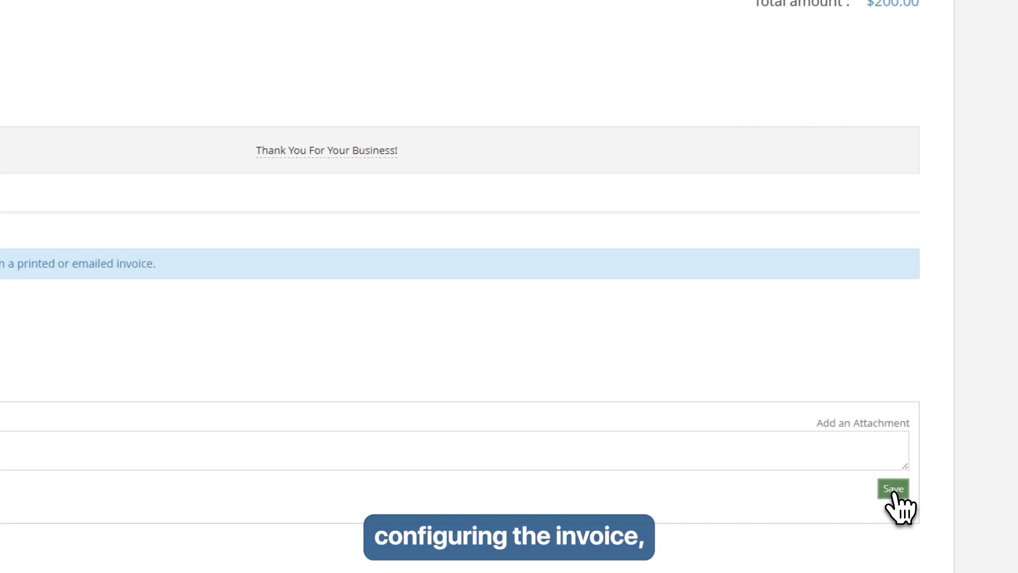
{"action": "left_click", "coordinate": [894, 490]}
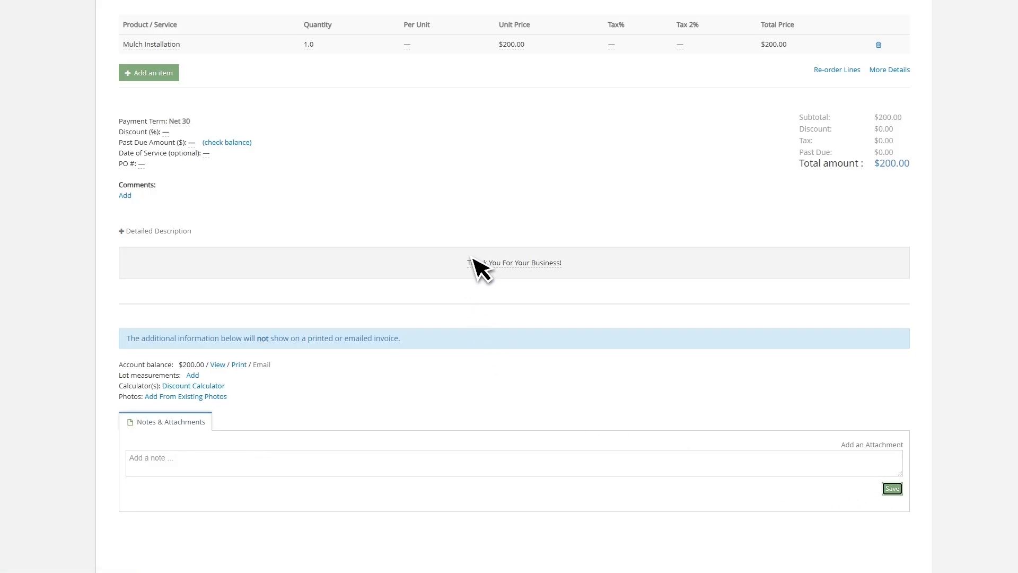
{"action": "scroll", "coordinate": [503, 225], "scroll_direction": "up", "scroll_amount": 5}
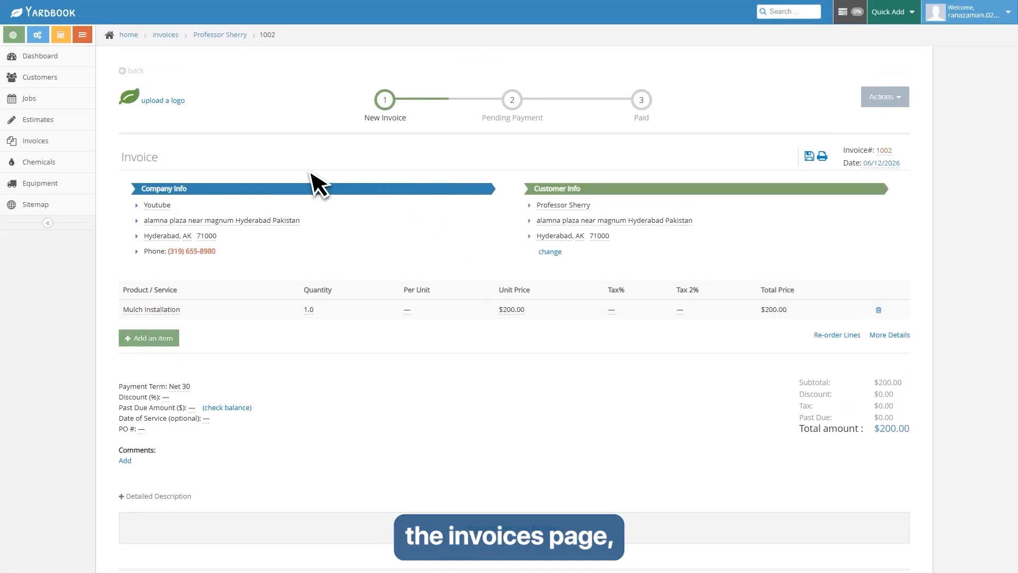
- Check invoice 1002's send options without sending, then reopen the $200.00 invoice
{"action": "left_click", "coordinate": [35, 142]}
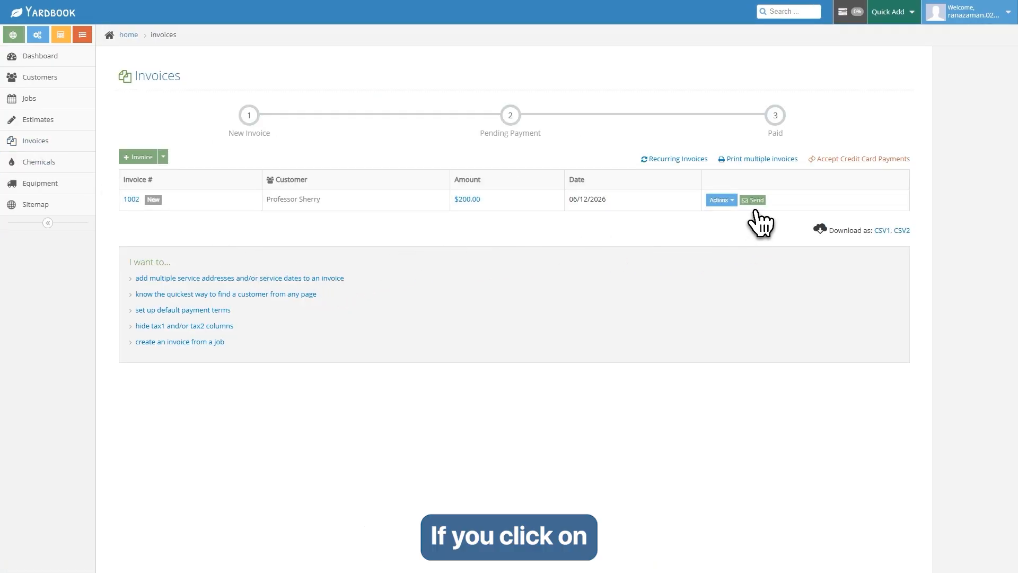
{"action": "left_click", "coordinate": [754, 202]}
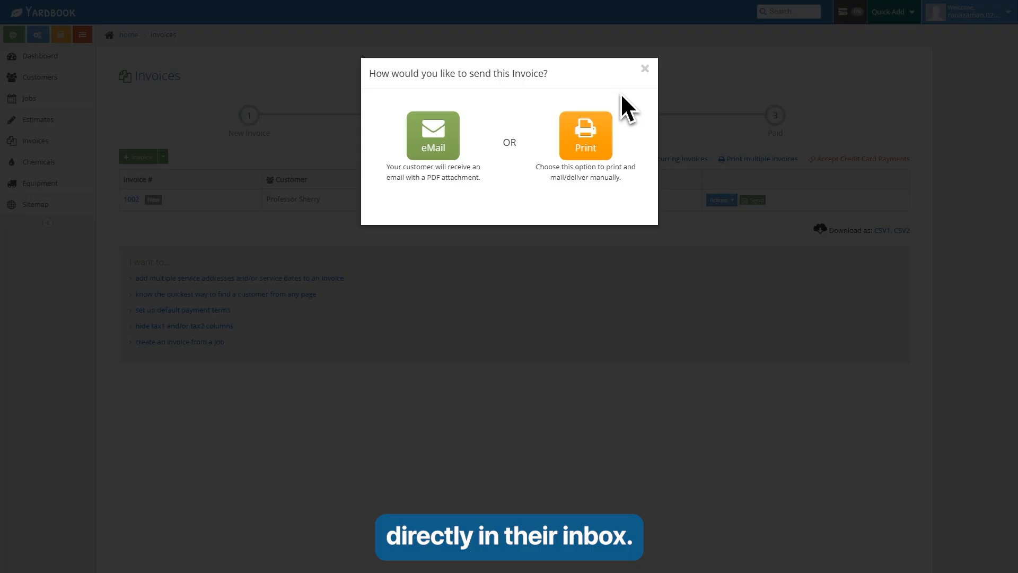
{"action": "left_click", "coordinate": [644, 69]}
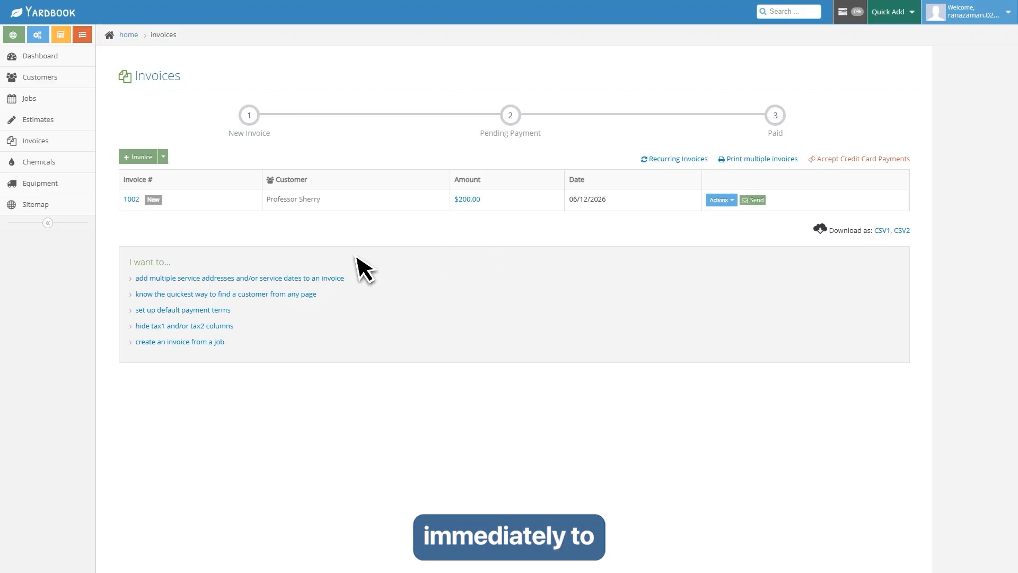
{"action": "left_click", "coordinate": [131, 200]}
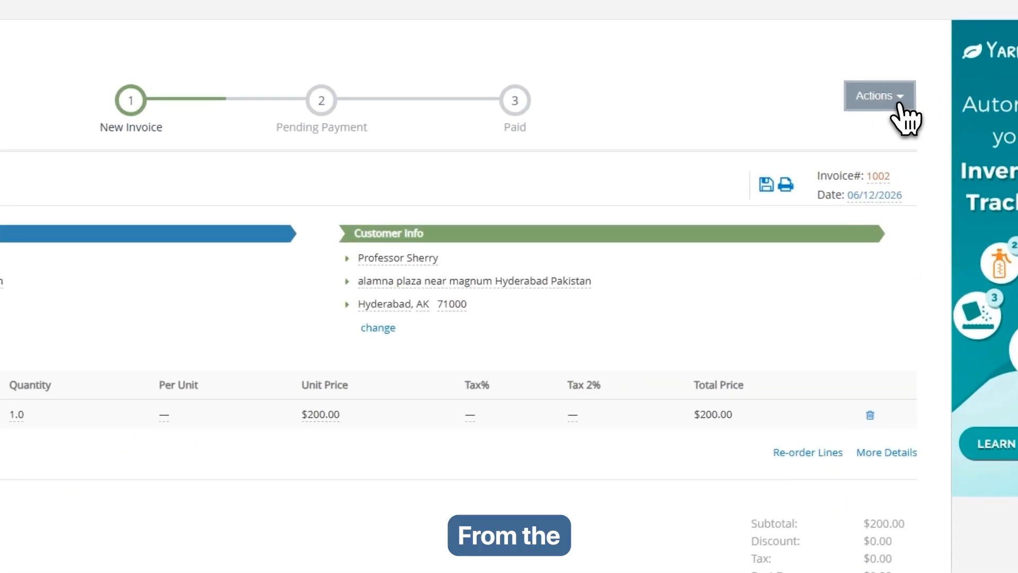
- Record a $200.00 Cash payment dated 06/13/2026 against invoice 1002
{"action": "left_click", "coordinate": [899, 102]}
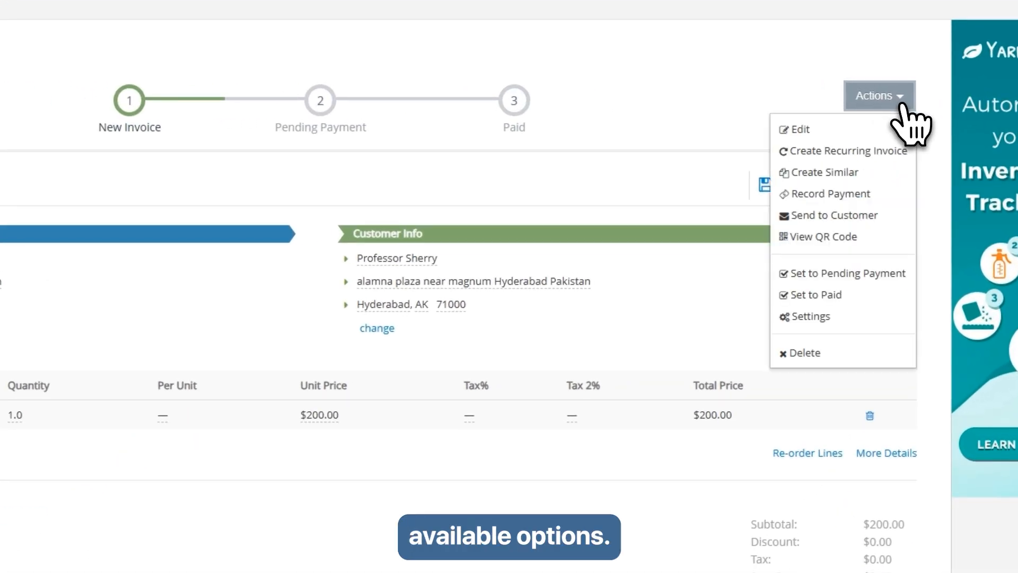
{"action": "left_click", "coordinate": [823, 195]}
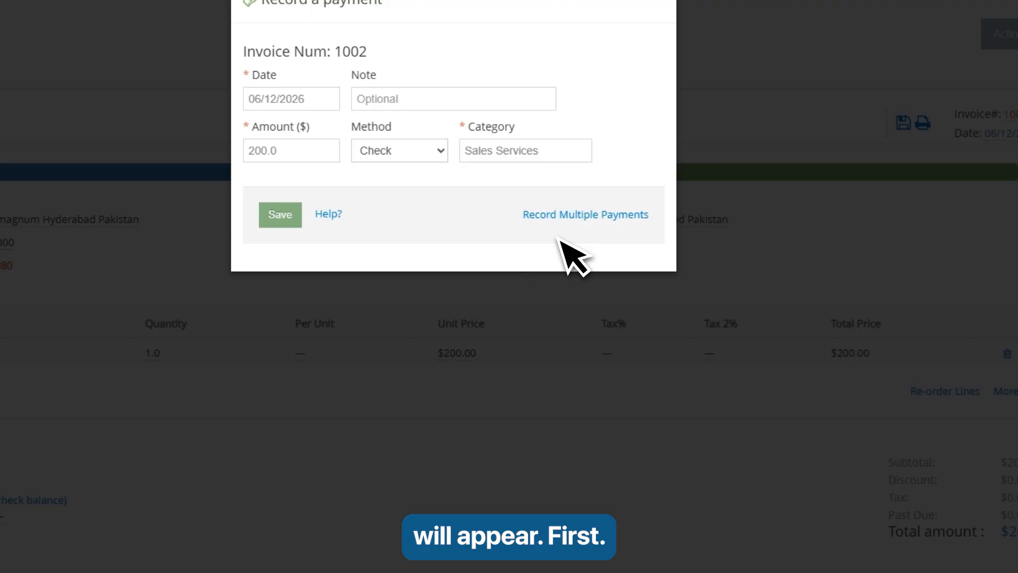
{"action": "left_click", "coordinate": [266, 100]}
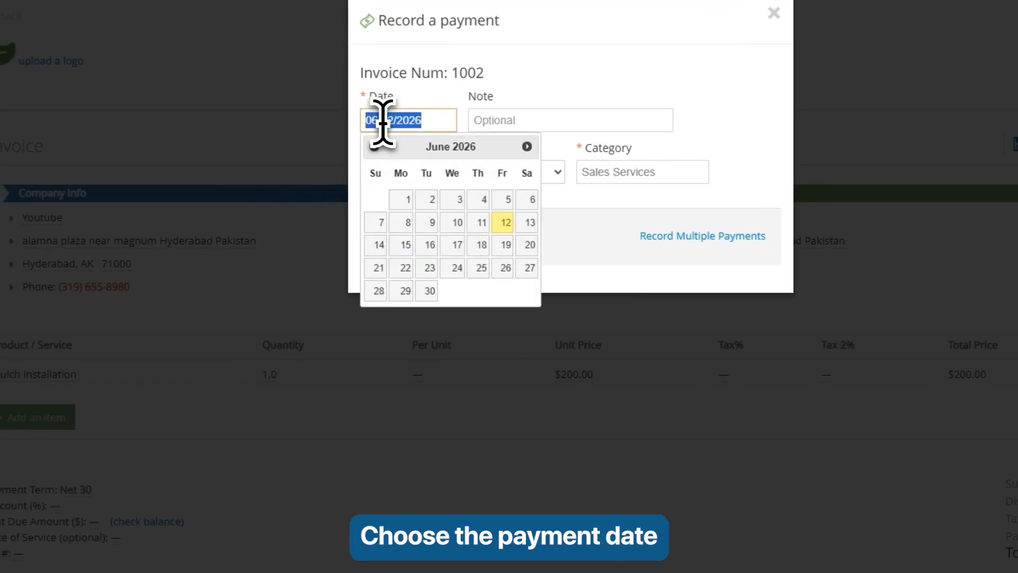
{"action": "left_click", "coordinate": [531, 222]}
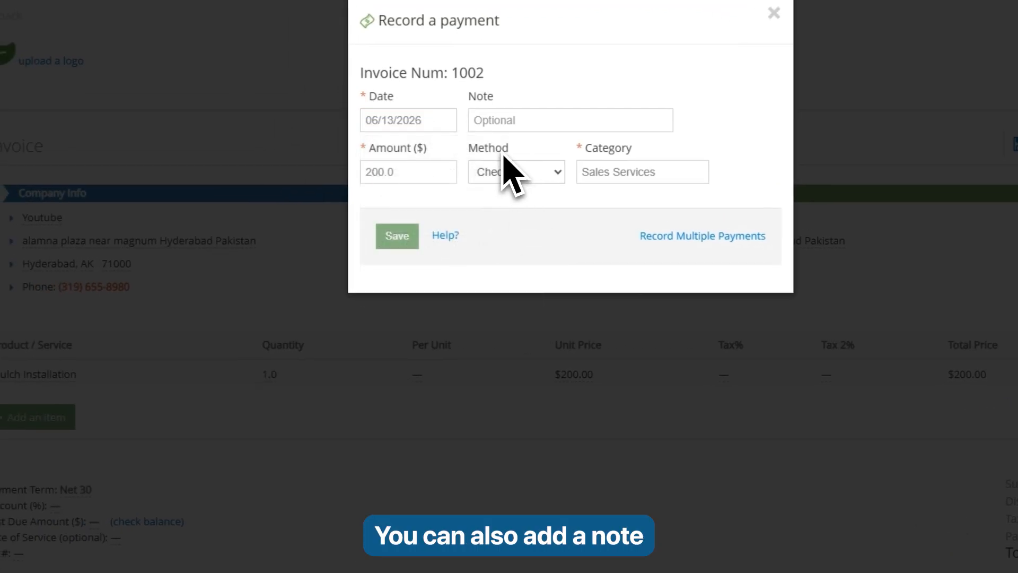
{"action": "left_click", "coordinate": [397, 175]}
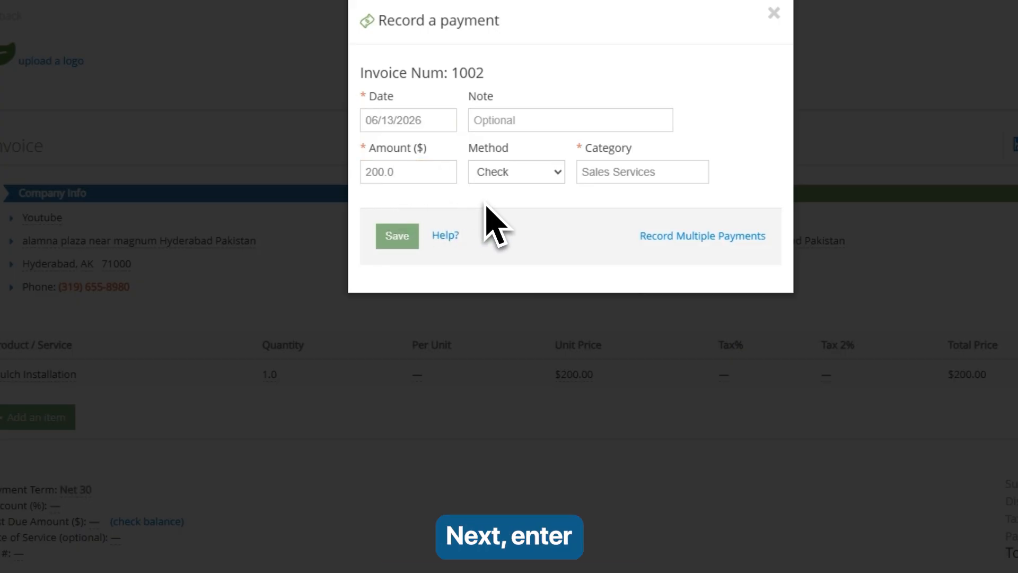
{"action": "left_click", "coordinate": [549, 175]}
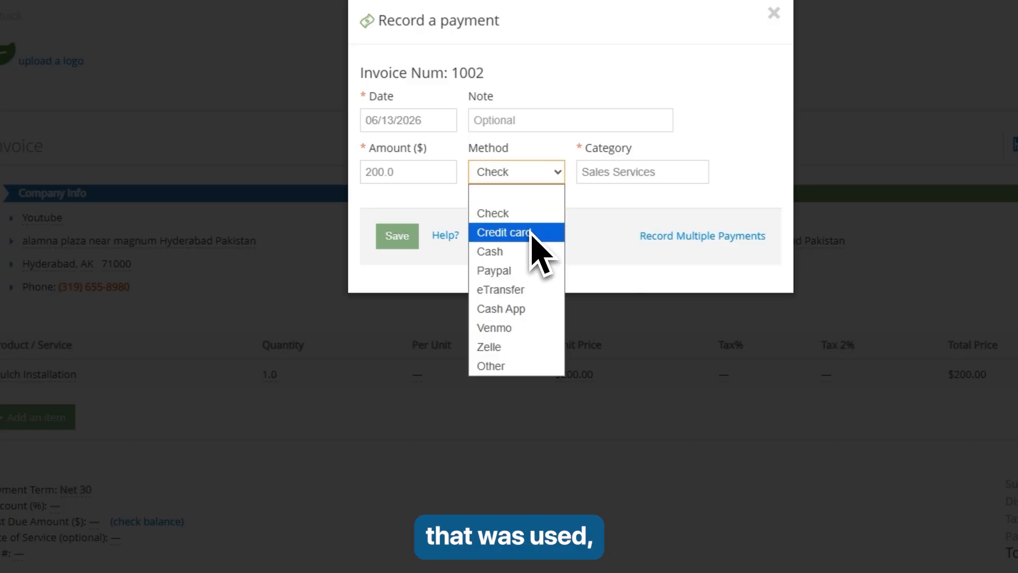
{"action": "left_click", "coordinate": [522, 251]}
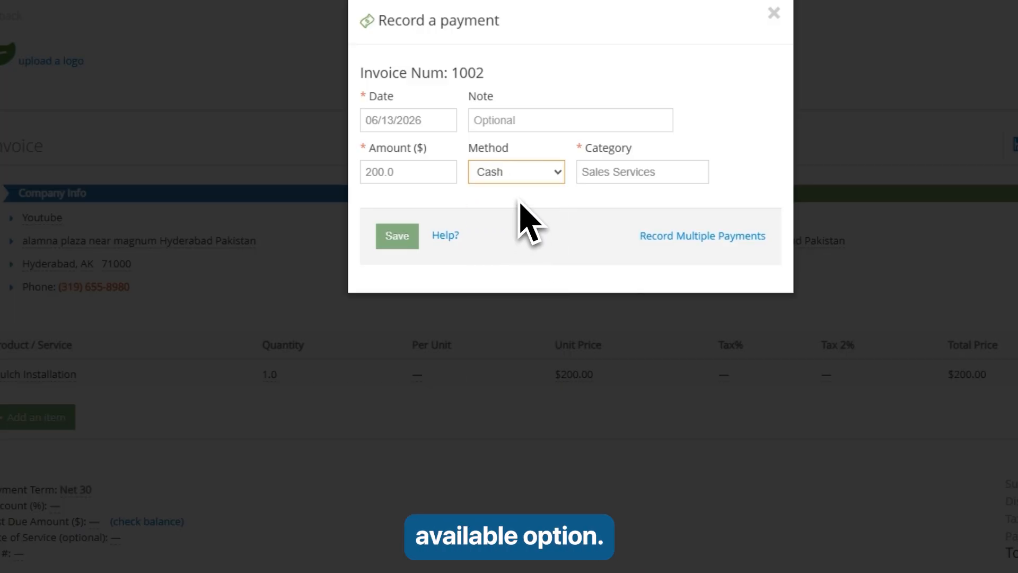
{"action": "left_click", "coordinate": [631, 169]}
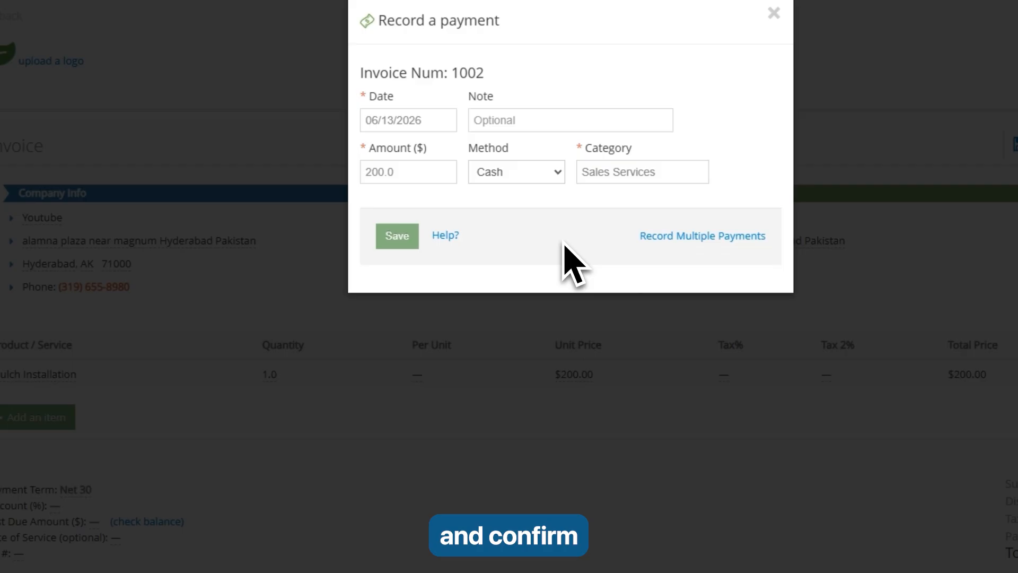
{"action": "left_click", "coordinate": [402, 247]}
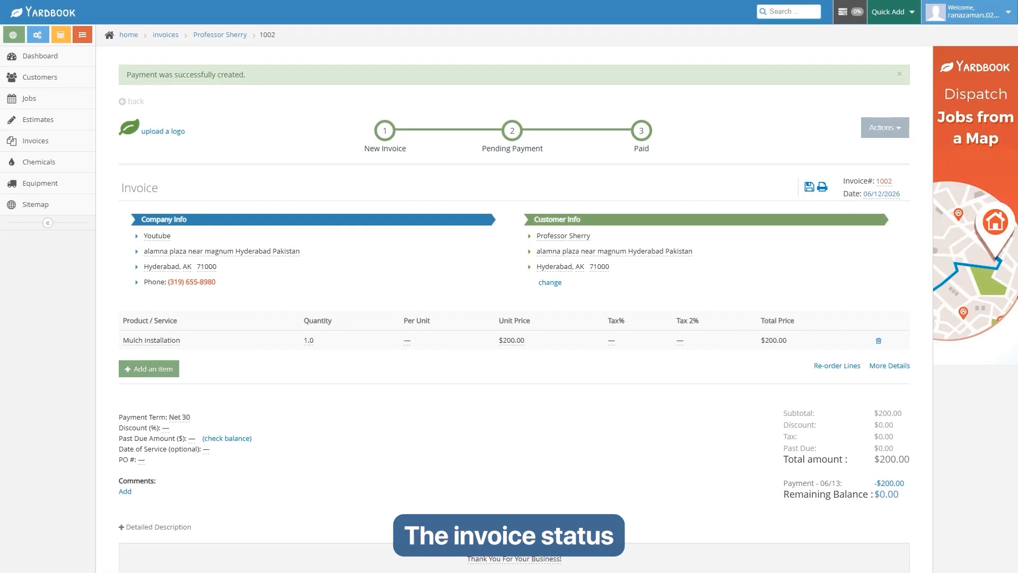
- Review the customer's profile: one estimate, one invoice, one payment, $0.00 balance
{"action": "mouse_move", "coordinate": [643, 139]}
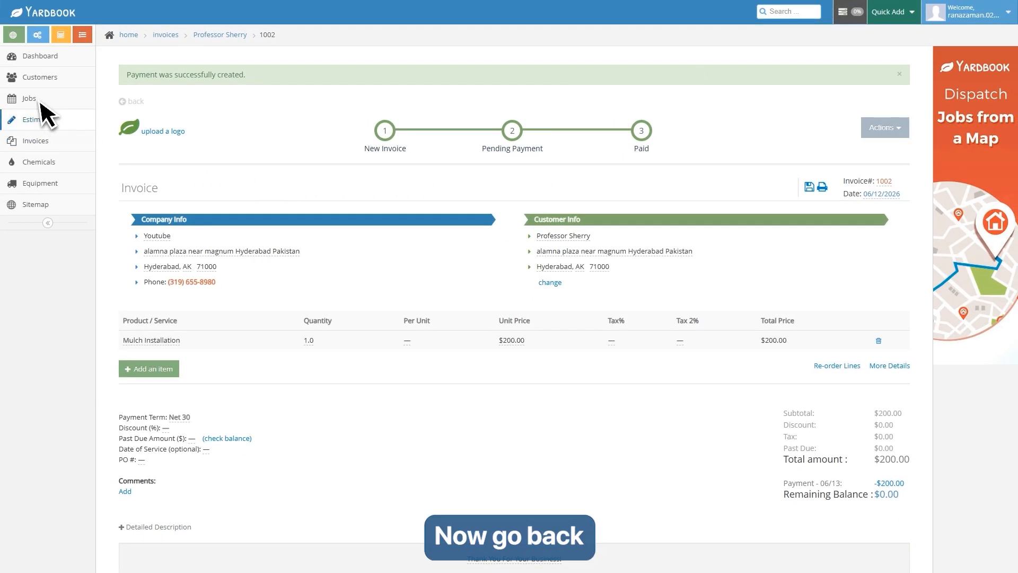
{"action": "left_click", "coordinate": [39, 77]}
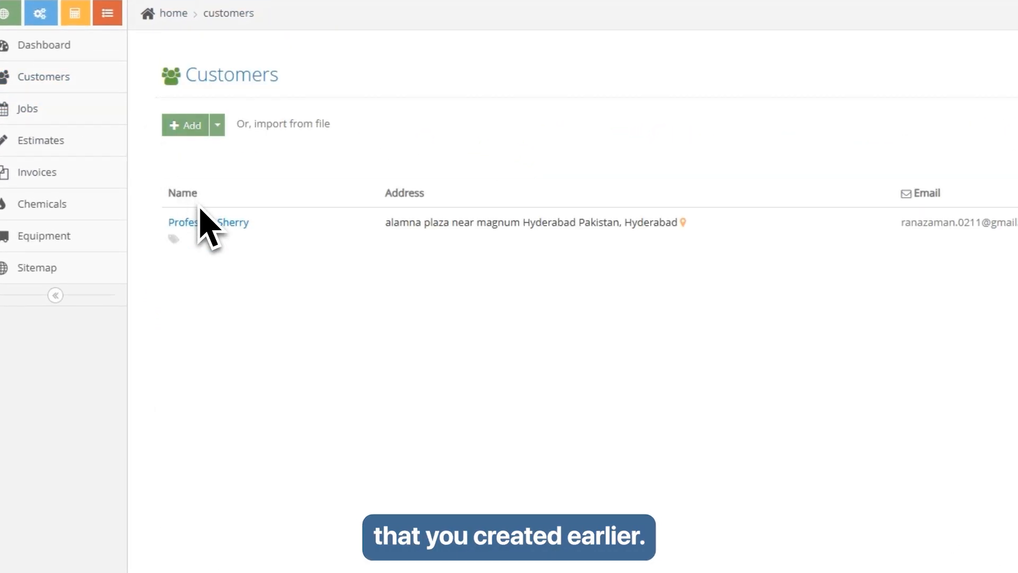
{"action": "left_click", "coordinate": [210, 223]}
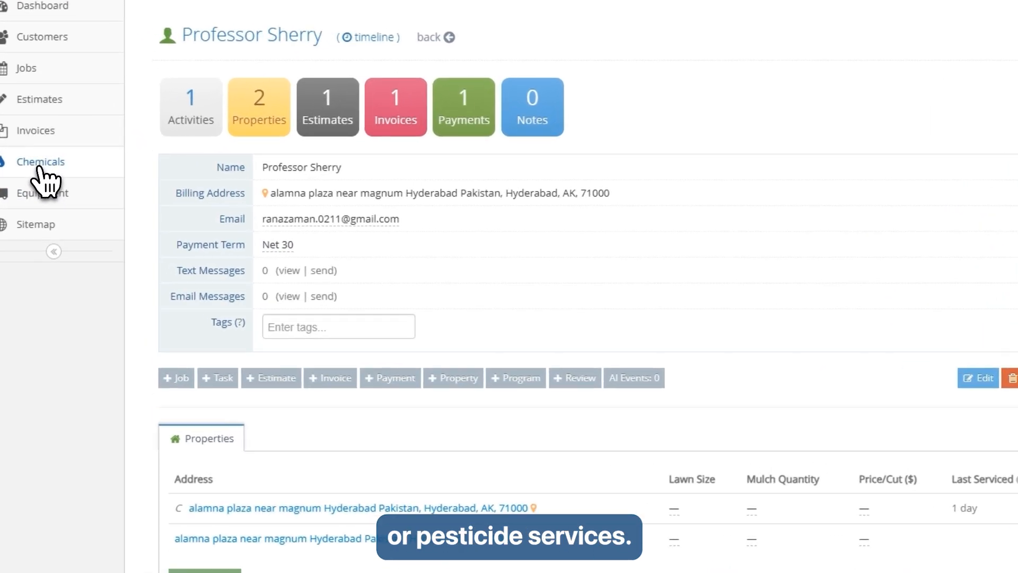
{"action": "left_click", "coordinate": [38, 165]}
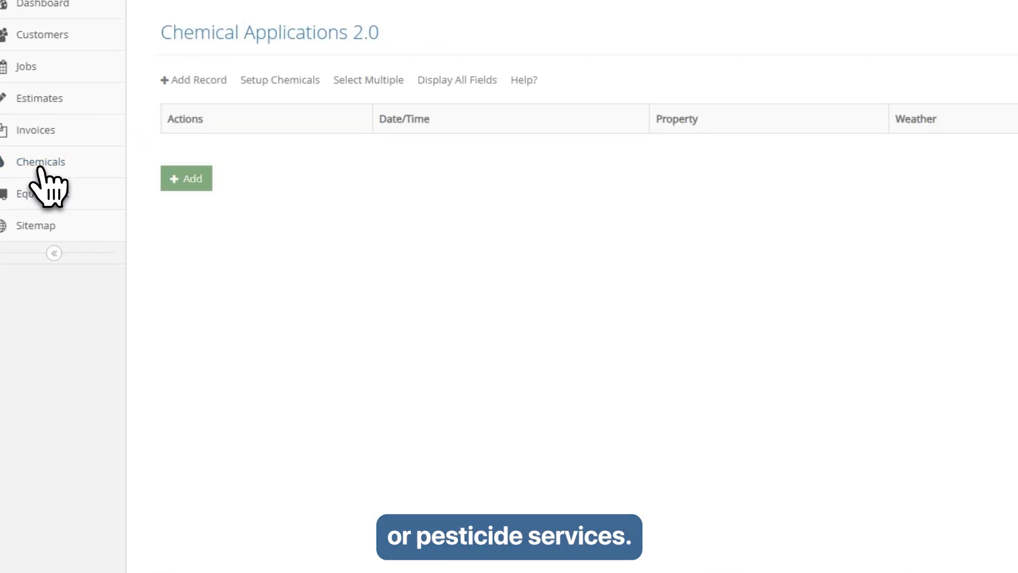
- Start a chemical application at the customer's property, dated 06/13/2026, applicator change_me
{"action": "left_click", "coordinate": [188, 183]}
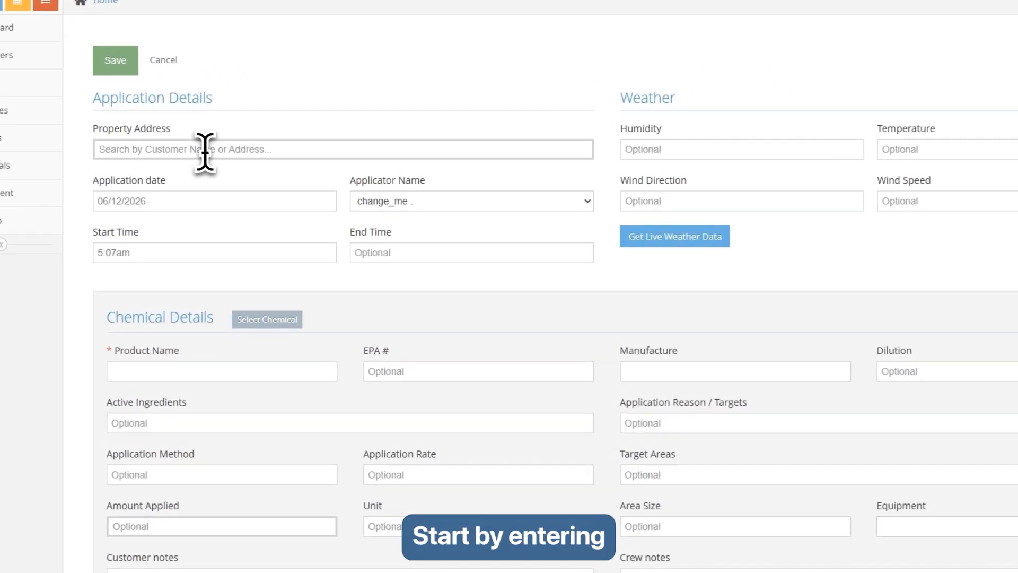
{"action": "type", "text": "al"}
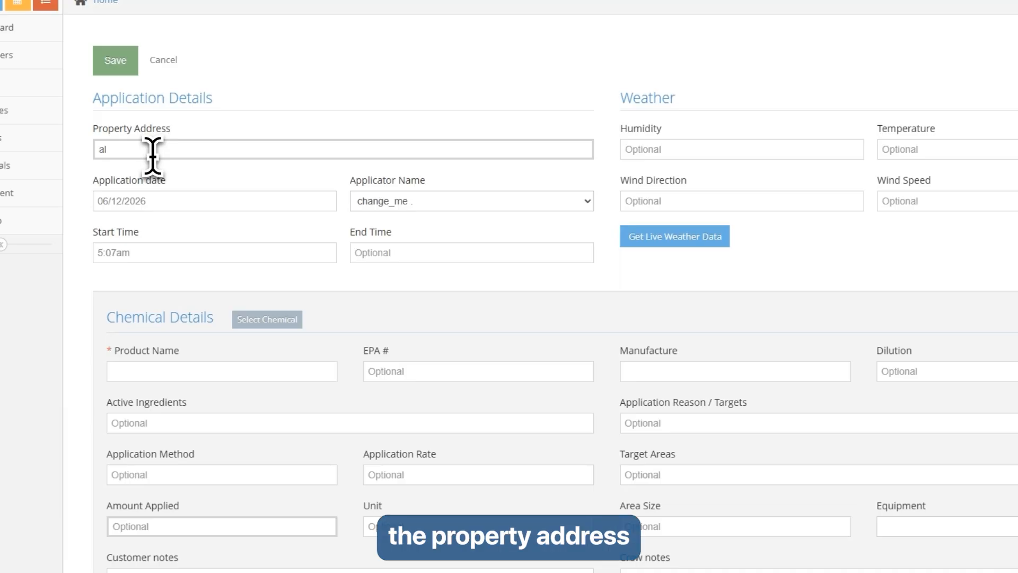
{"action": "type", "text": "am"}
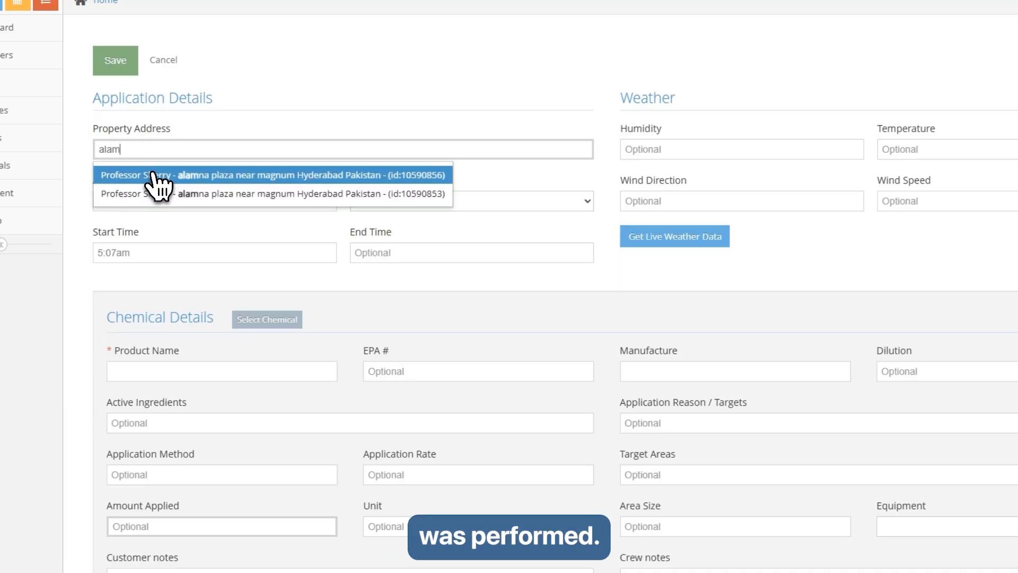
{"action": "left_click", "coordinate": [160, 175]}
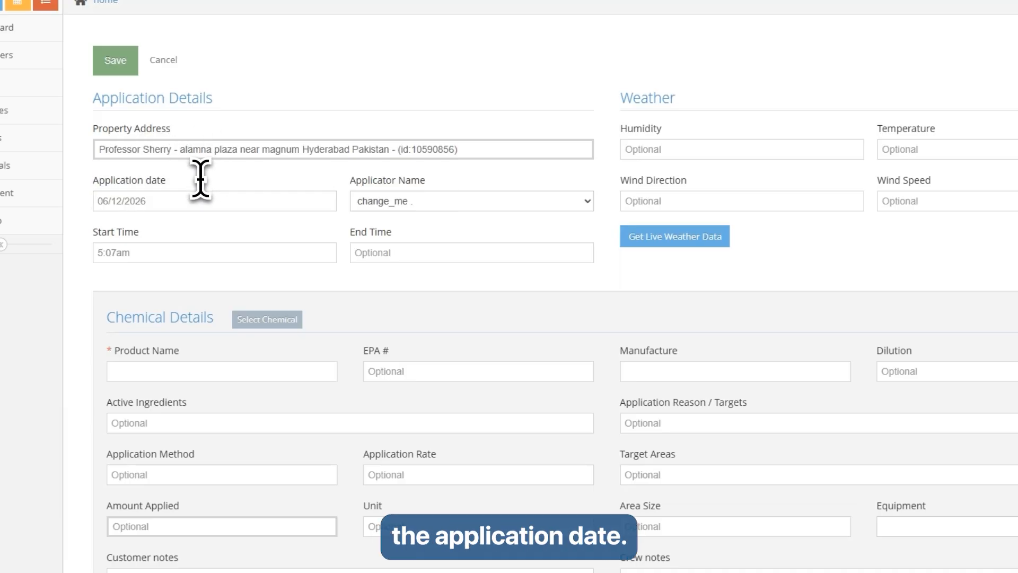
{"action": "left_click", "coordinate": [149, 203]}
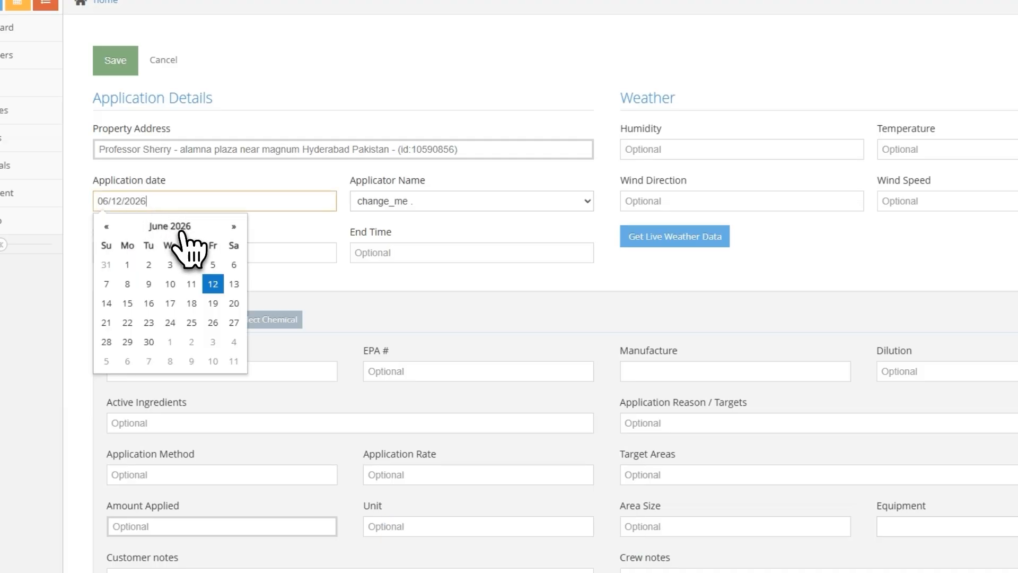
{"action": "left_click", "coordinate": [237, 280]}
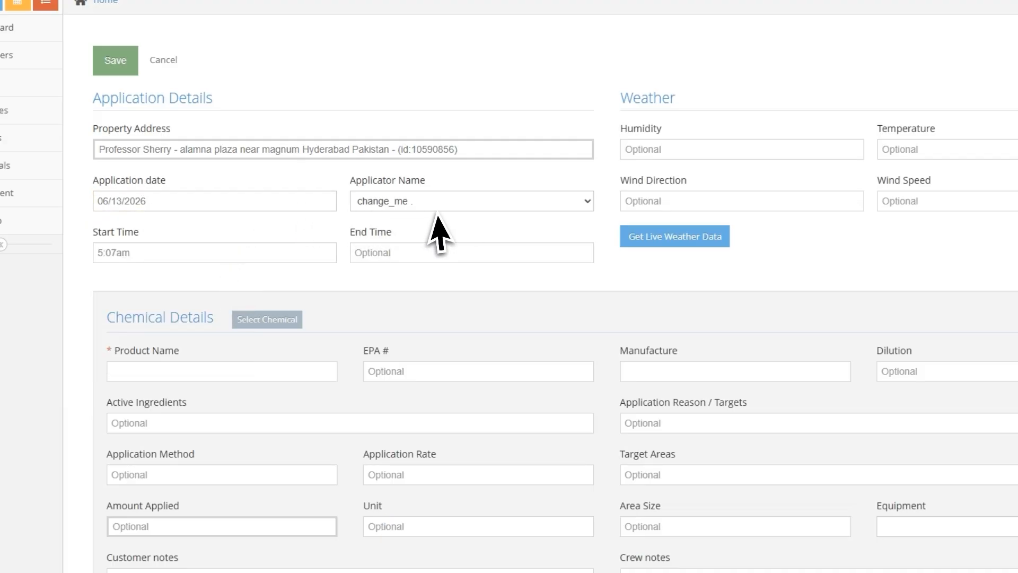
{"action": "left_click", "coordinate": [489, 204]}
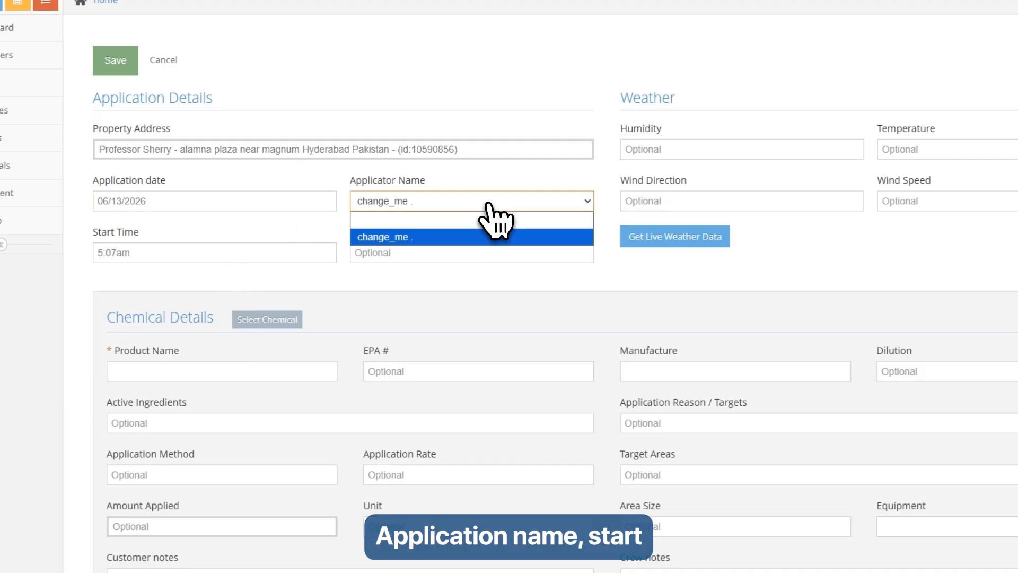
{"action": "left_click", "coordinate": [417, 203]}
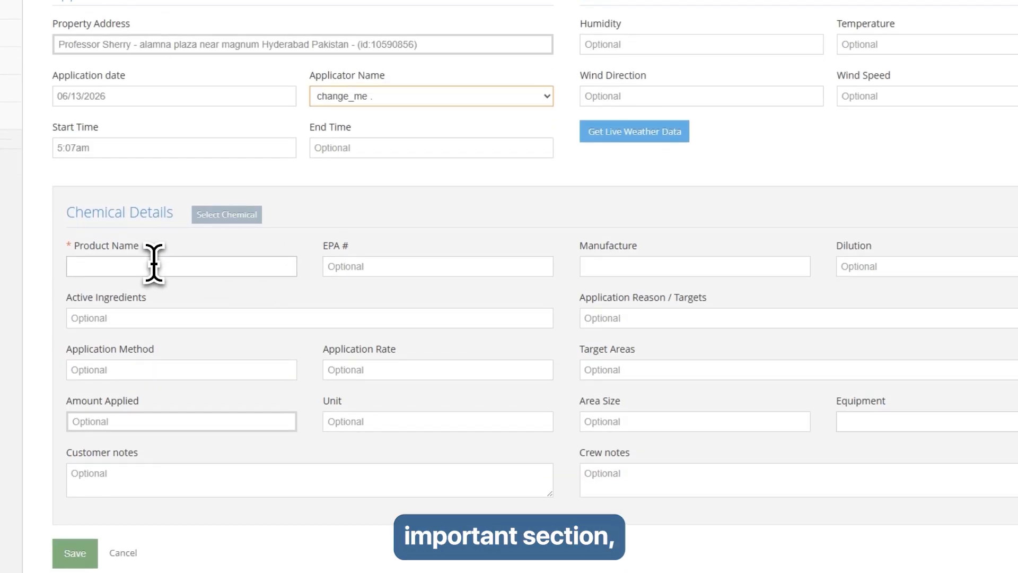
- Enter Premium Lawn Fertilizer as the product, leave equipment blank, and save the record
{"action": "left_click", "coordinate": [141, 306]}
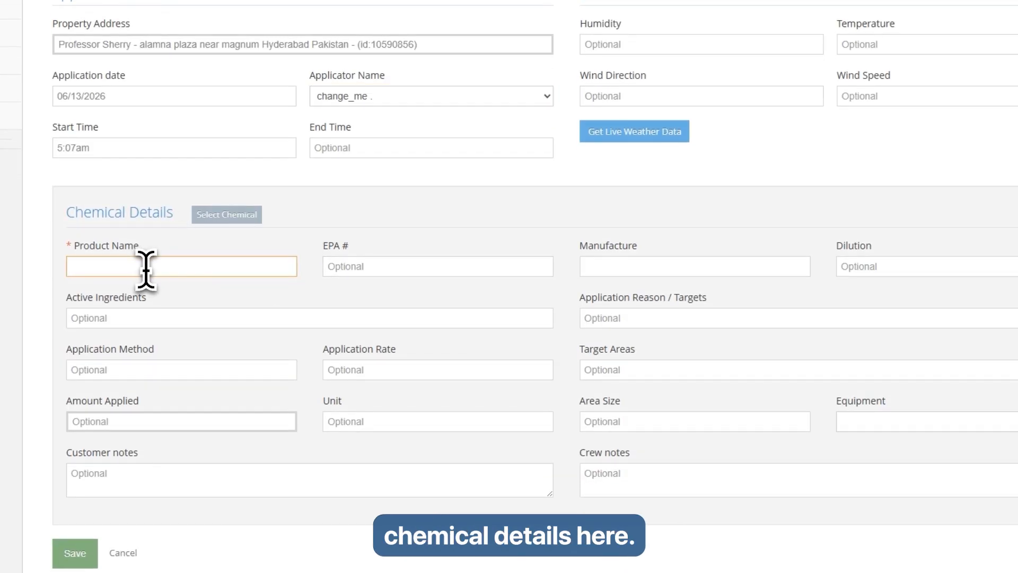
{"action": "type", "text": "Pre"}
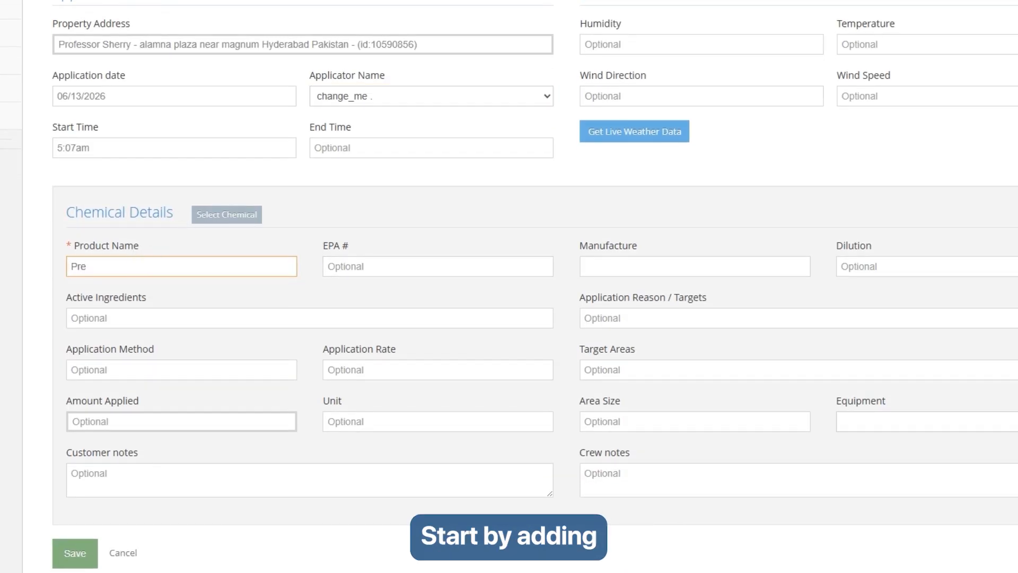
{"action": "type", "text": "mium L"}
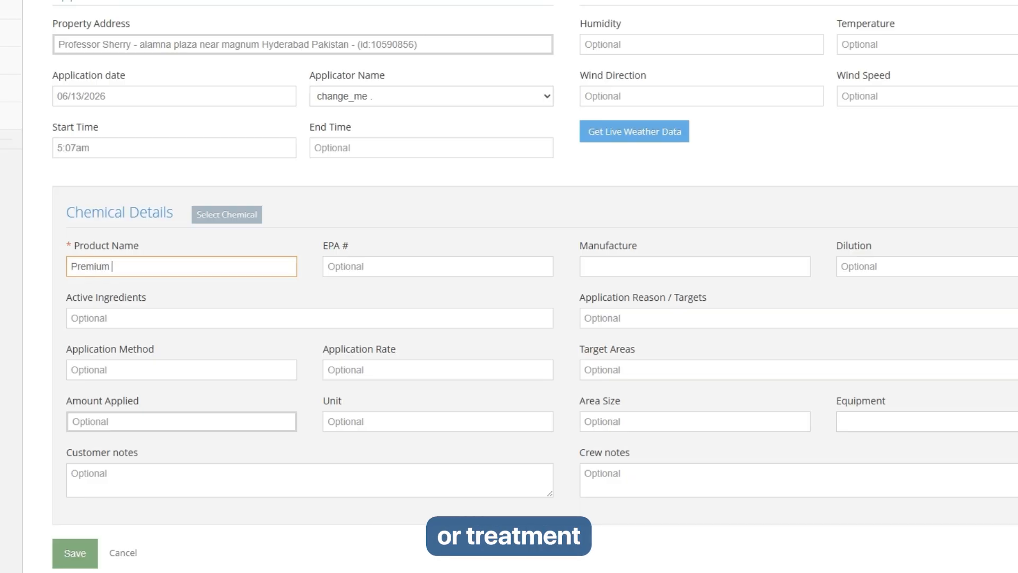
{"action": "type", "text": "awn Fertilizer"}
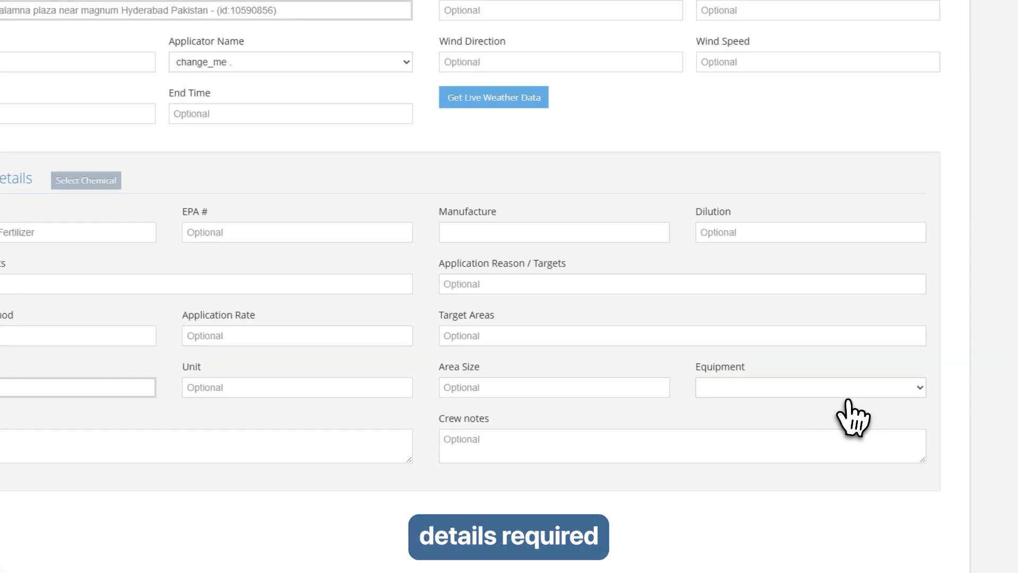
{"action": "left_click", "coordinate": [900, 429]}
{"action": "left_click", "coordinate": [860, 404]}
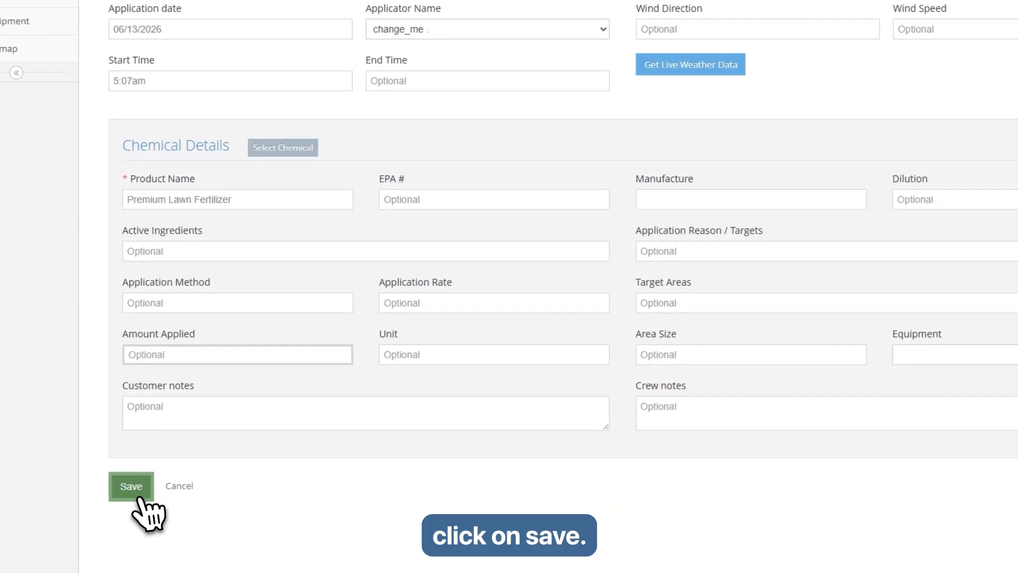
{"action": "left_click", "coordinate": [57, 517]}
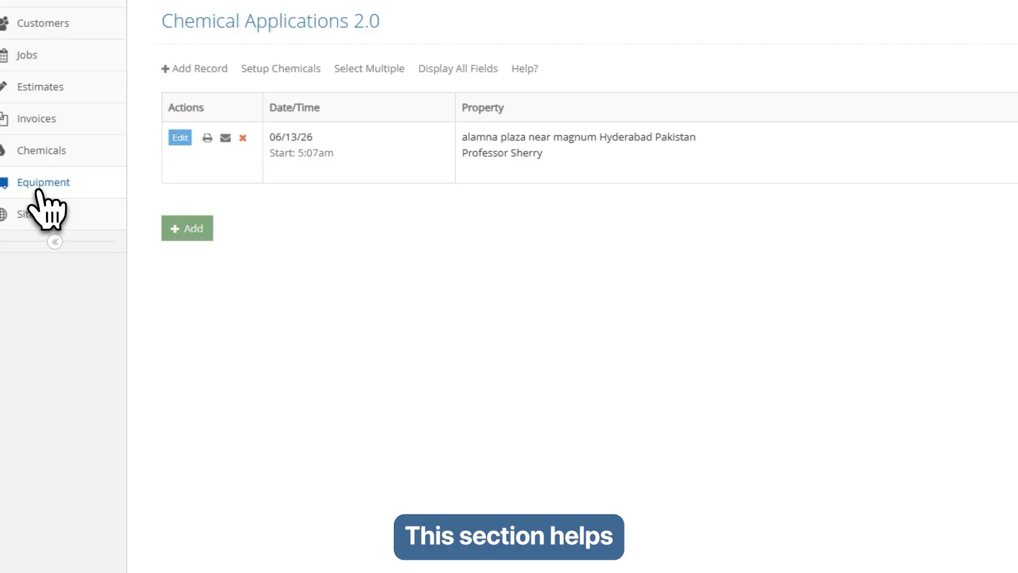
- Add a new equipment entry named Commercial Lawn Mower with model SF0021
{"action": "left_click", "coordinate": [38, 191]}
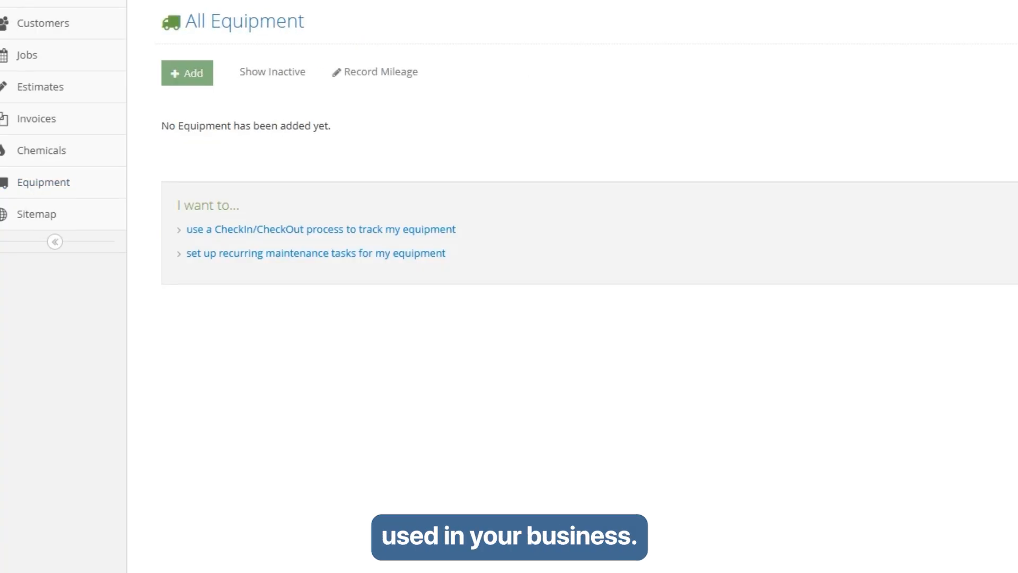
{"action": "left_click", "coordinate": [189, 74]}
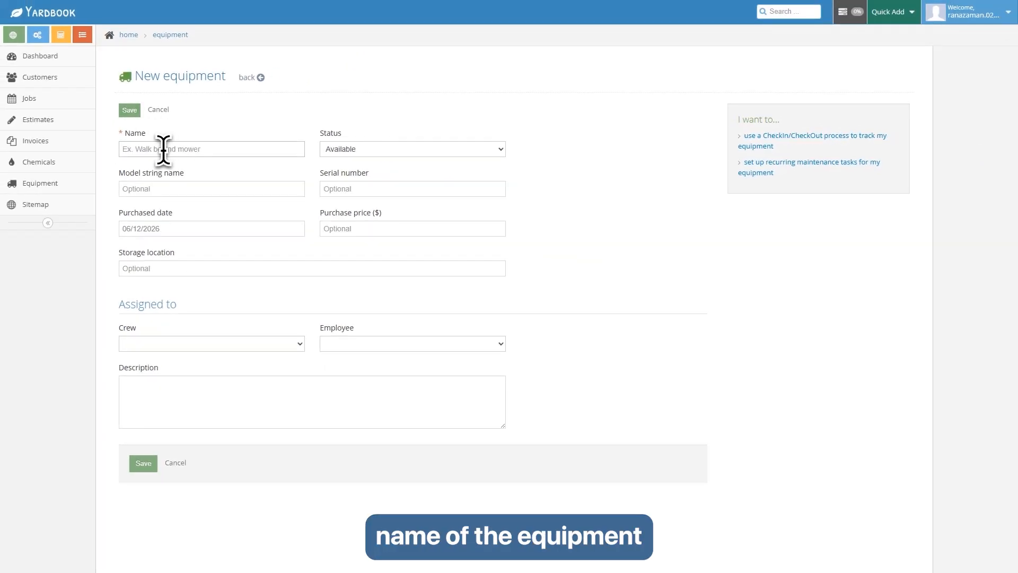
{"action": "left_click", "coordinate": [162, 149]}
{"action": "type", "text": "Commercial Lawn Mower"}
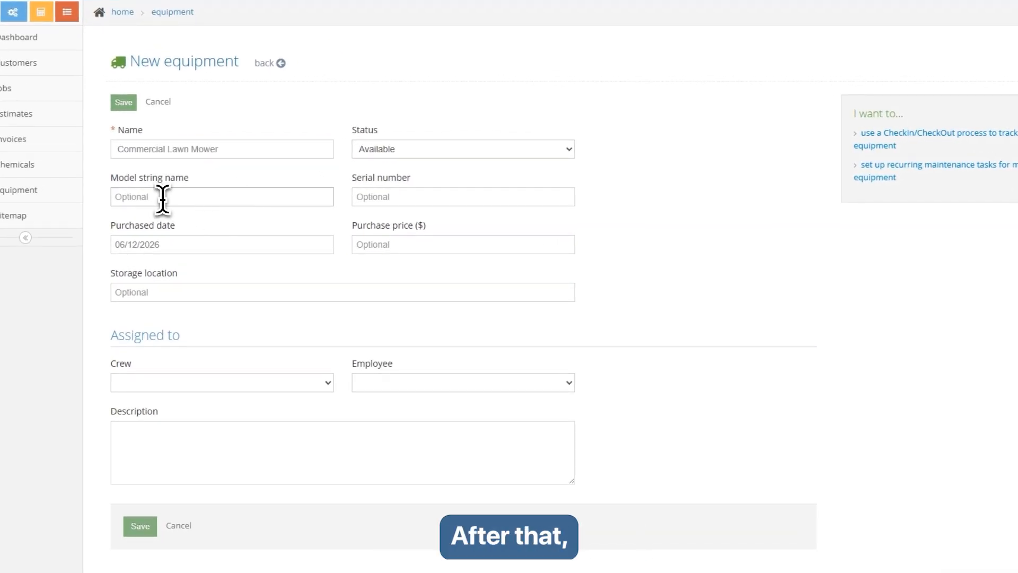
{"action": "left_click", "coordinate": [159, 190]}
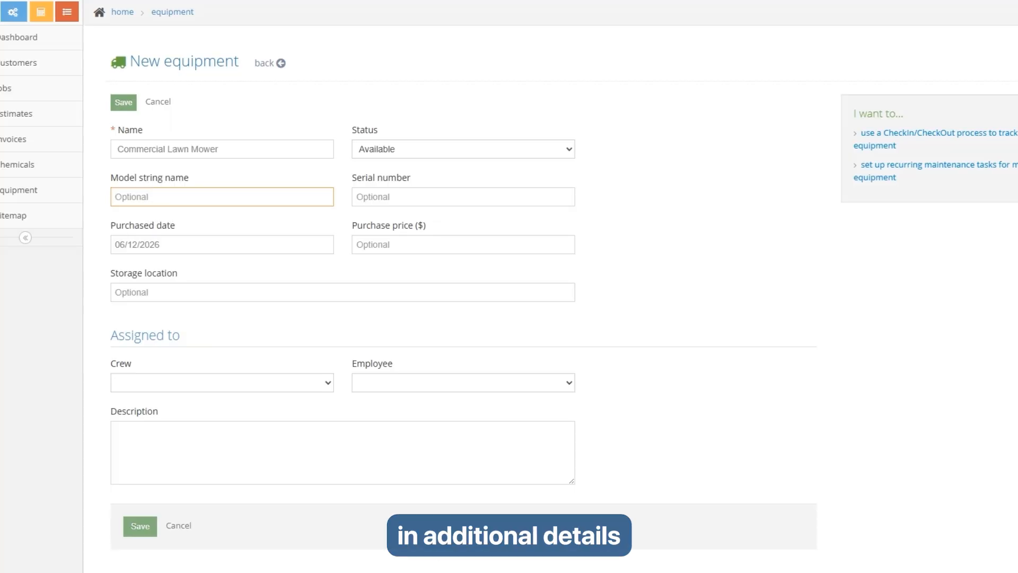
{"action": "type", "text": "SF0"}
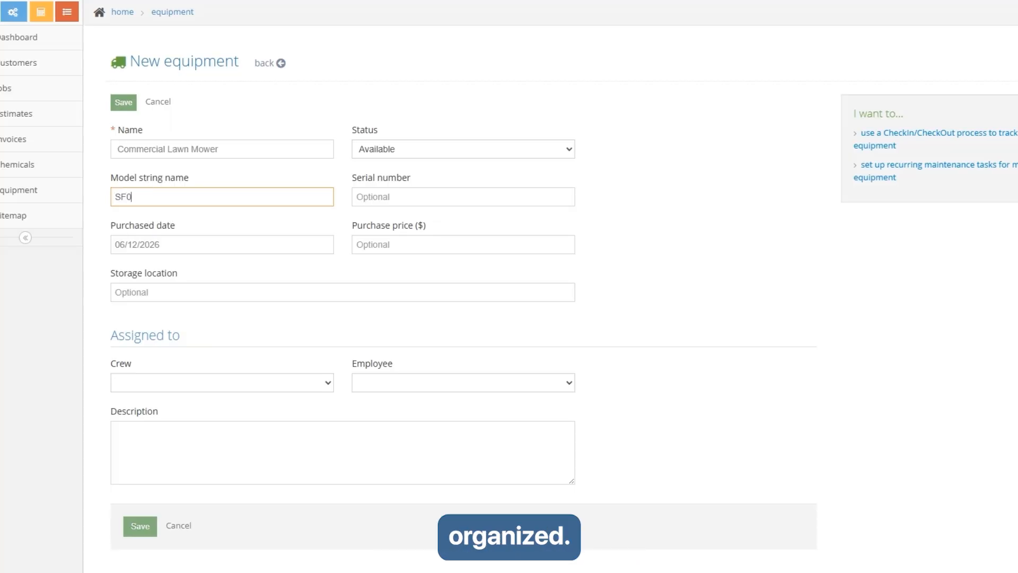
{"action": "type", "text": "021"}
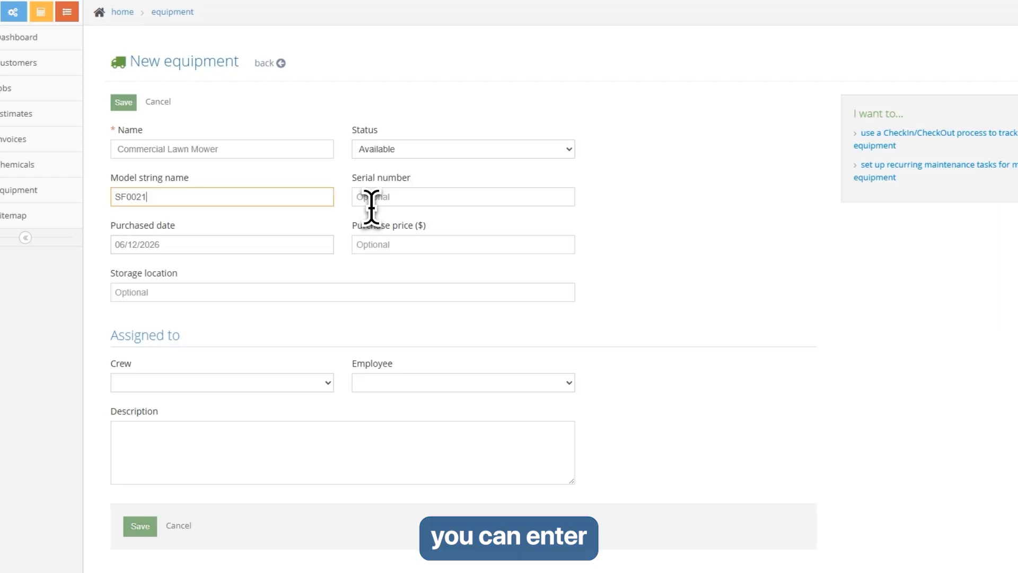
{"action": "left_click", "coordinate": [392, 198]}
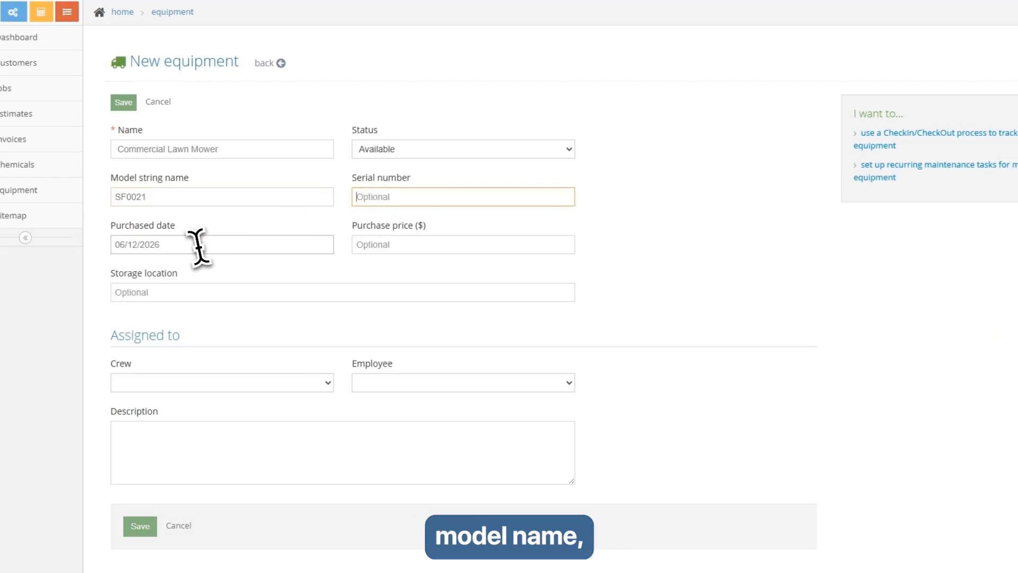
- Set purchase date 06/13/2026, assign employee change_me, and save the mower
{"action": "left_click", "coordinate": [168, 245]}
{"action": "left_click", "coordinate": [240, 320]}
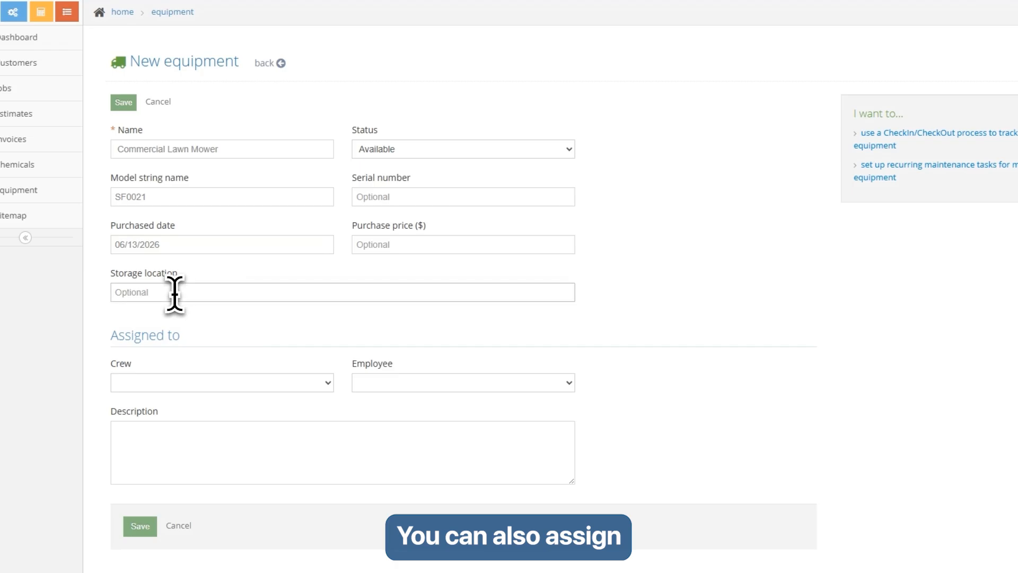
{"action": "scroll", "coordinate": [314, 313], "scroll_direction": "down", "scroll_amount": 1}
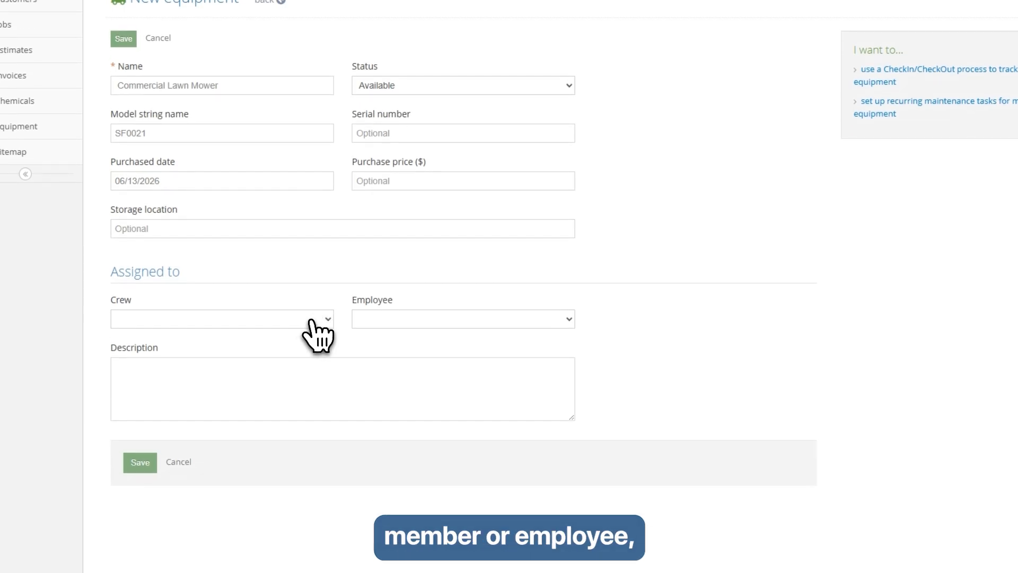
{"action": "left_click", "coordinate": [279, 321]}
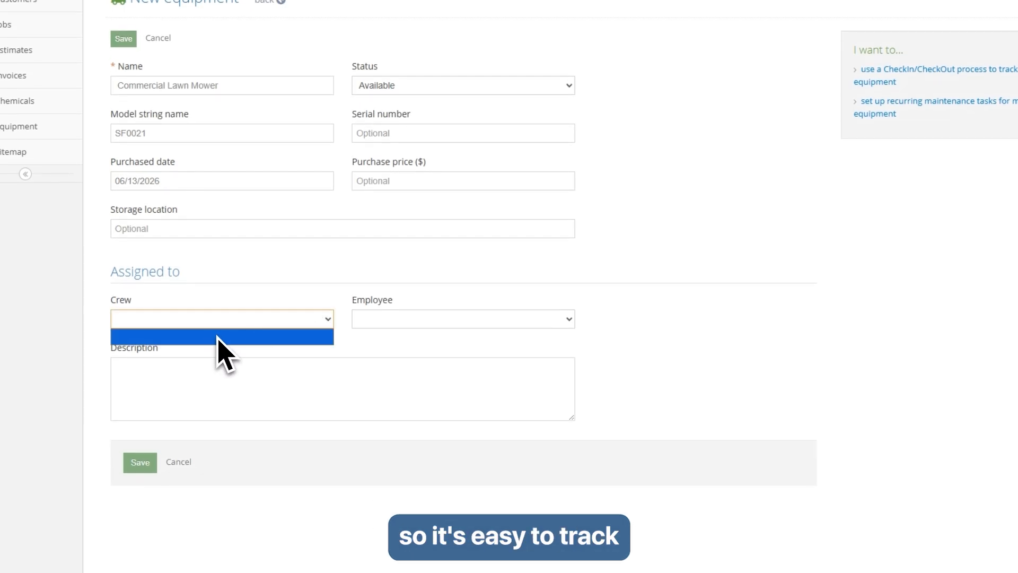
{"action": "left_click", "coordinate": [440, 319]}
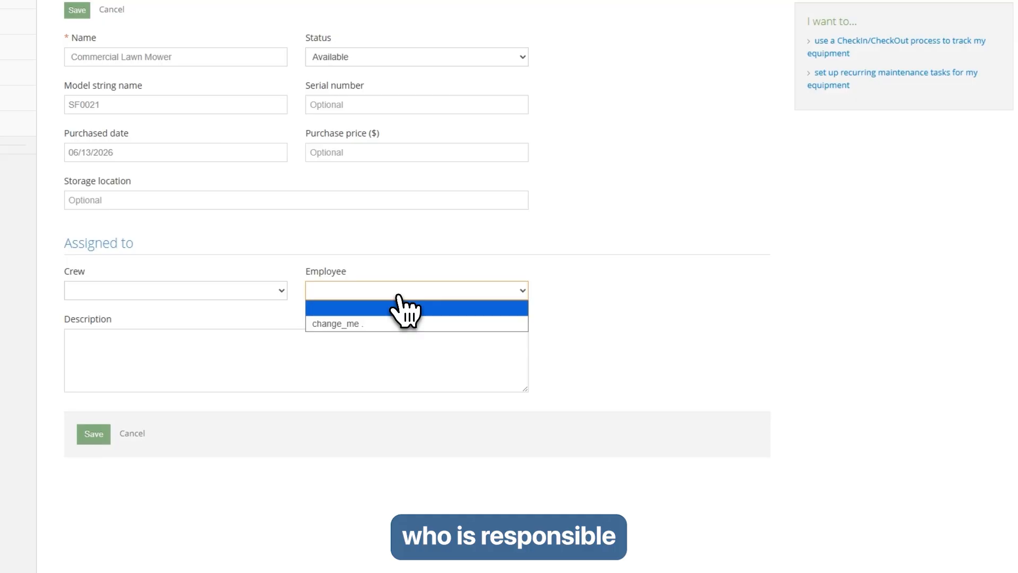
{"action": "left_click", "coordinate": [361, 325]}
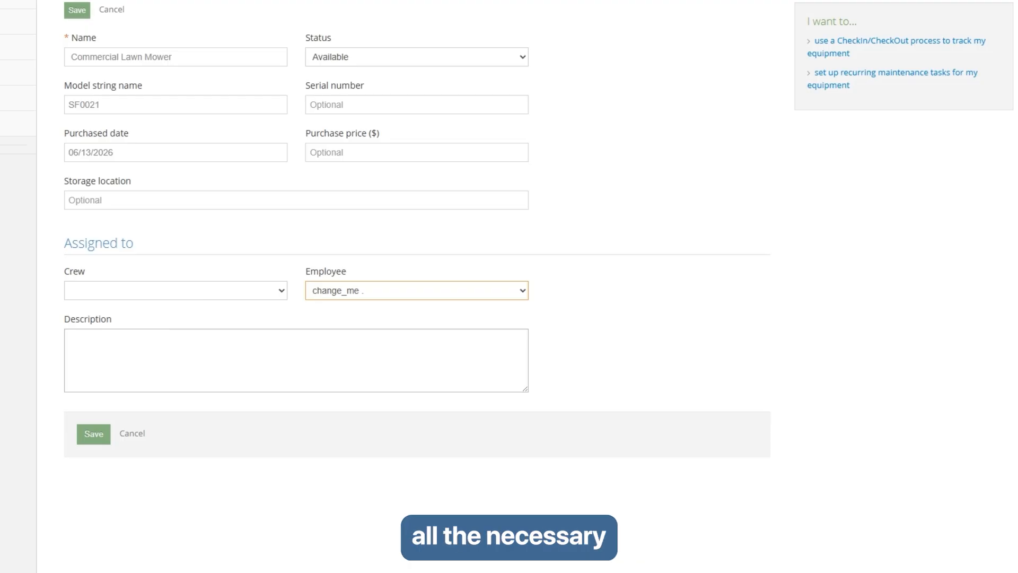
{"action": "left_click", "coordinate": [101, 438]}
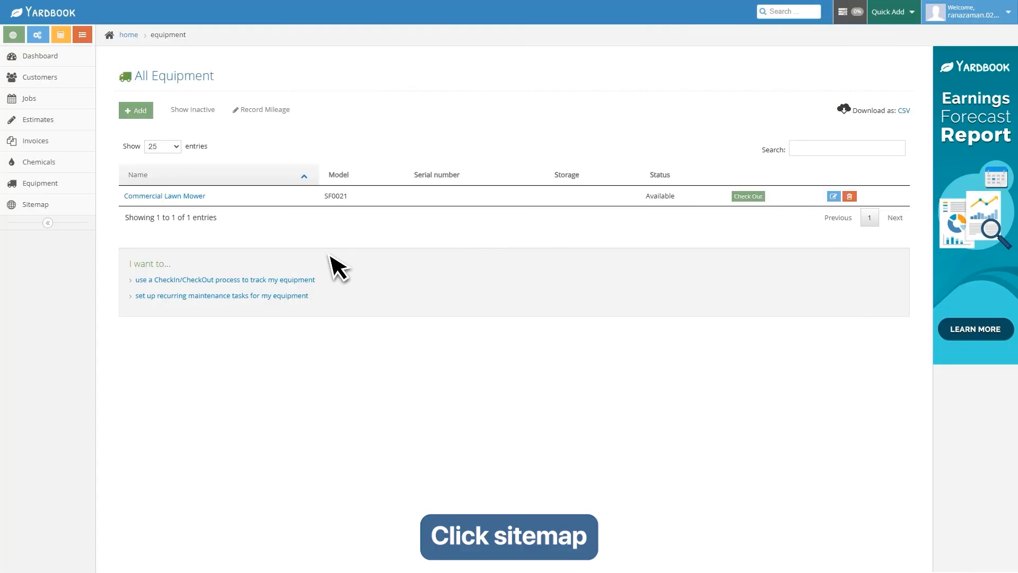
- Open the Sitemap link directory and scroll through its sections, including Reports from Customer Report to J2P Report
{"action": "left_click", "coordinate": [36, 207]}
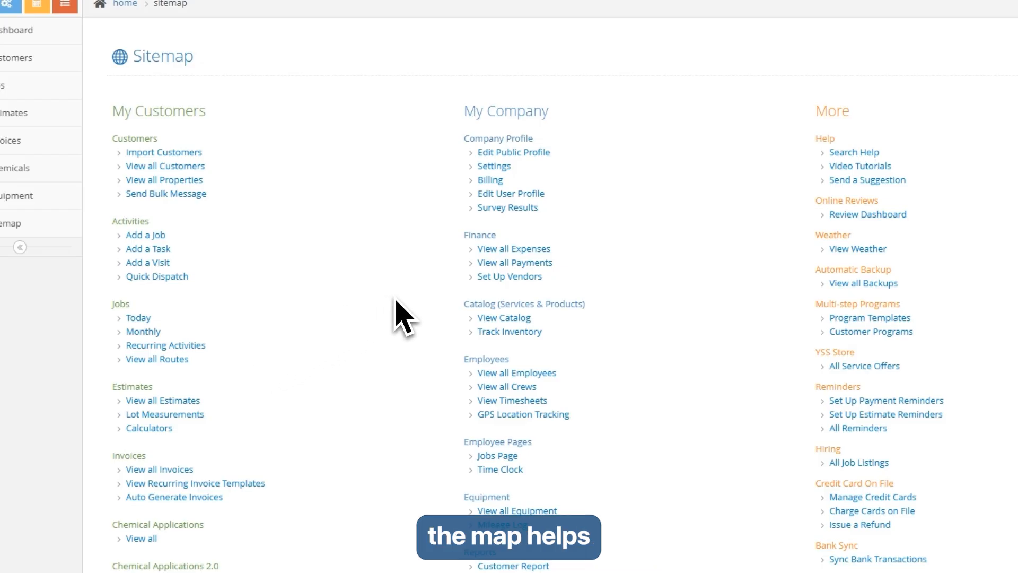
{"action": "scroll", "coordinate": [435, 300], "scroll_direction": "down", "scroll_amount": 4}
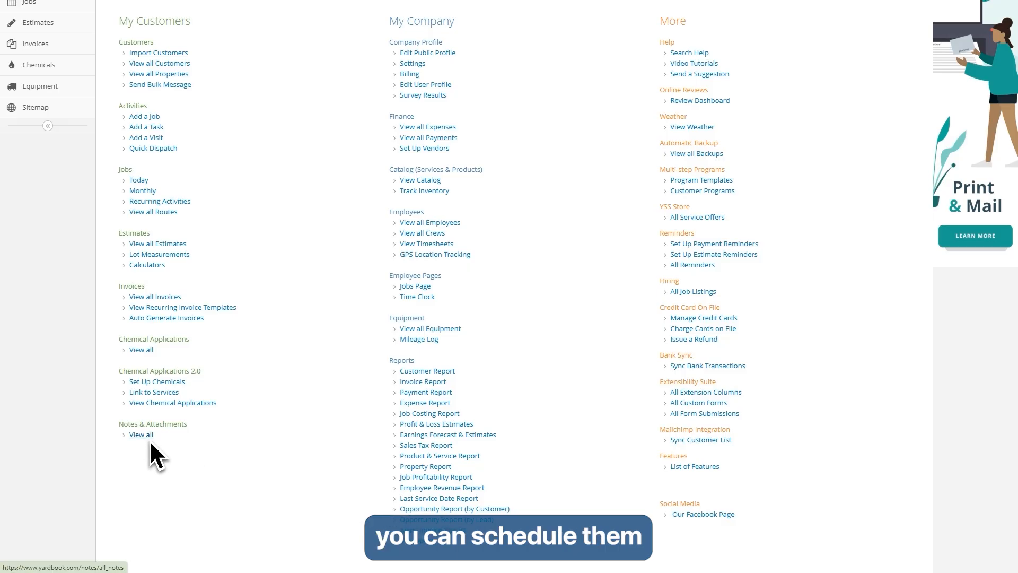
{"action": "scroll", "coordinate": [276, 374], "scroll_direction": "up", "scroll_amount": 1}
{"action": "scroll", "coordinate": [281, 376], "scroll_direction": "up", "scroll_amount": 3}
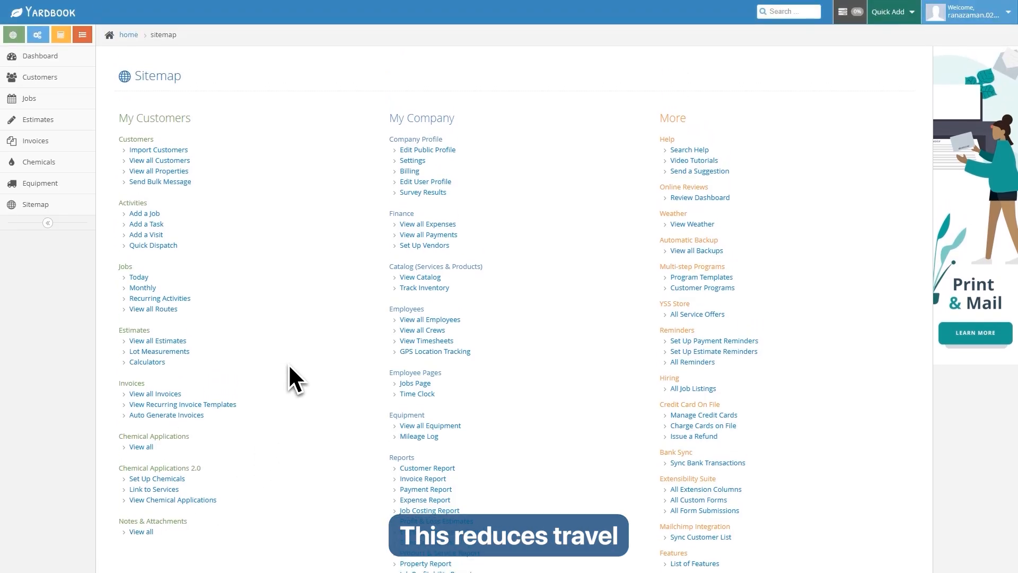